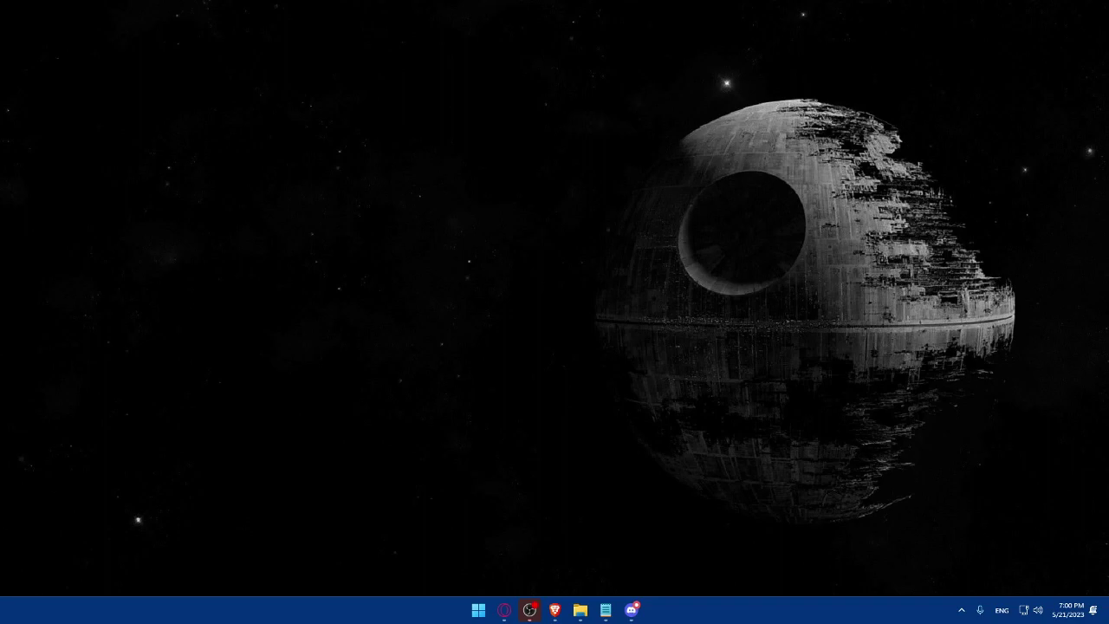
Launch Brave from the taskbar to a blank New Tab page
{"action": "left_click", "coordinate": [555, 610]}
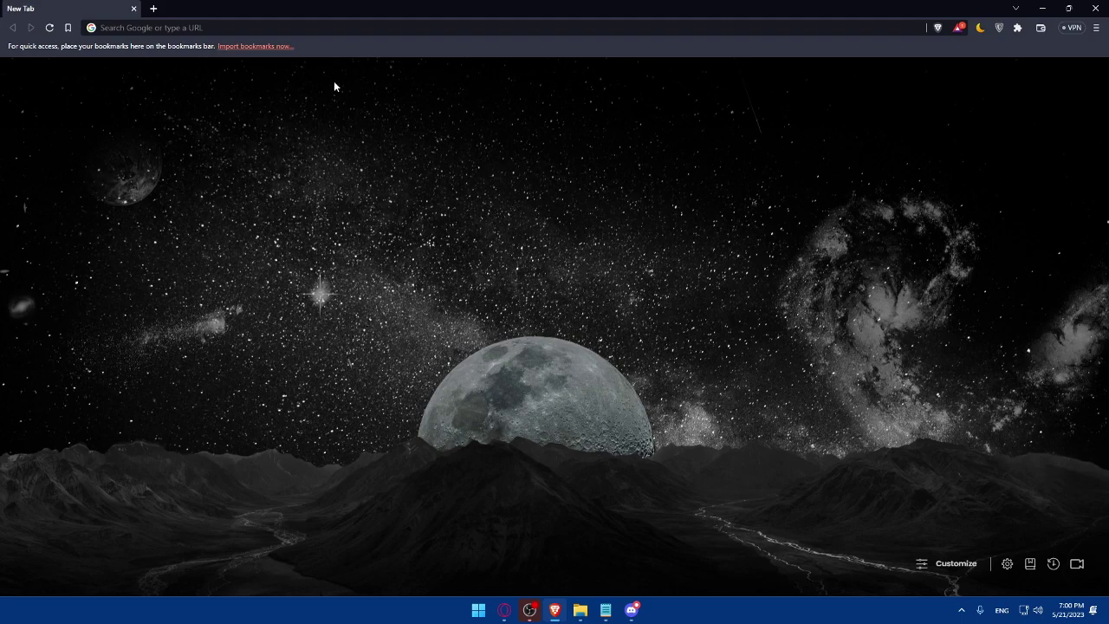
Go to webflow.com to bring up the Webflow sites dashboard
{"action": "left_click", "coordinate": [248, 28]}
{"action": "type", "text": "we"}
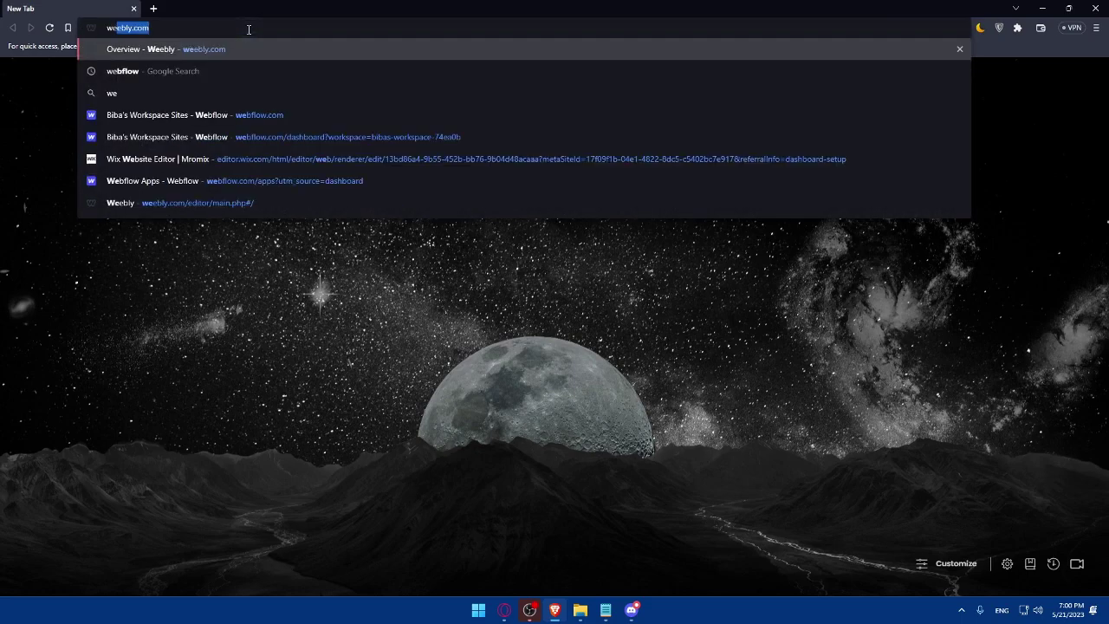
{"action": "type", "text": "flow"}
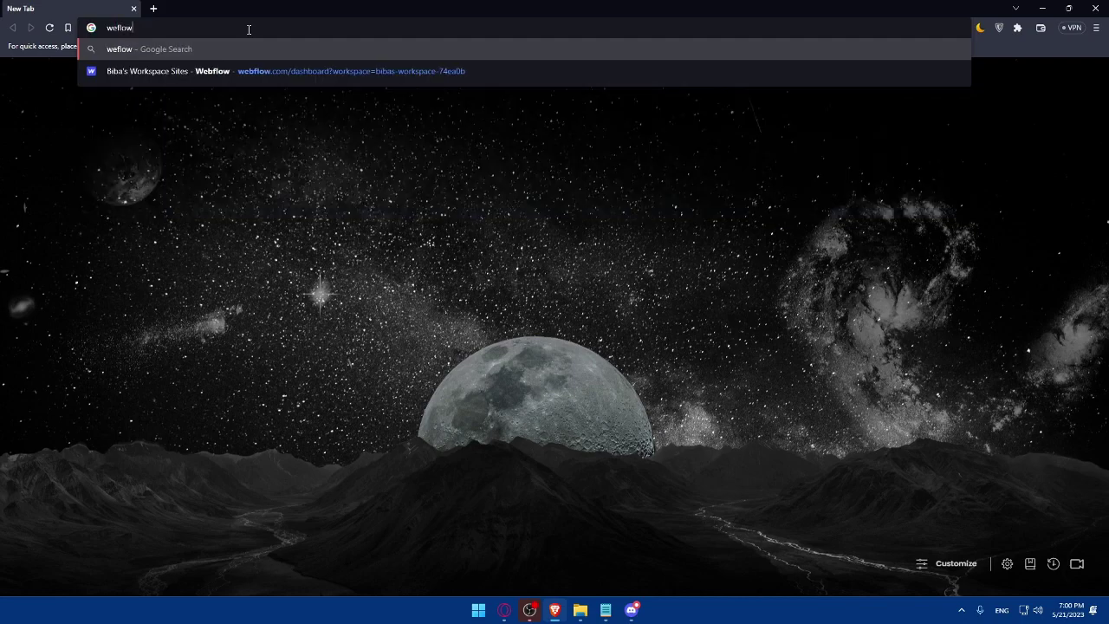
{"action": "key", "text": "BackSpace"}
{"action": "key", "text": "BackSpace"}
{"action": "key", "text": "BackSpace"}
{"action": "key", "text": "BackSpace"}
{"action": "key", "text": "BackSpace"}
{"action": "key", "text": "BackSpace"}
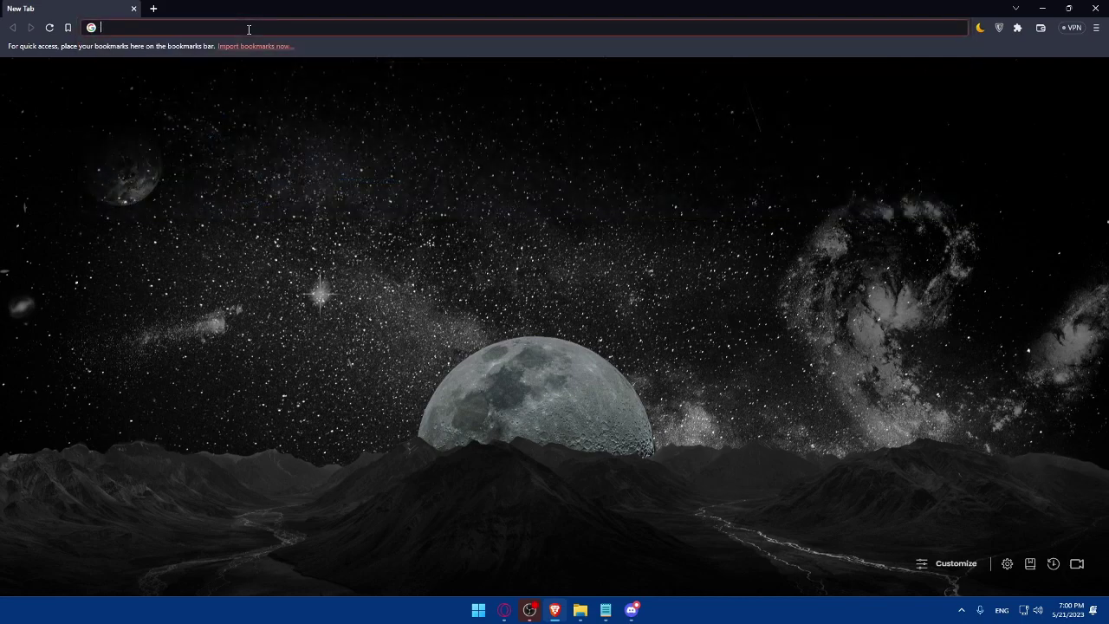
{"action": "type", "text": "webflow.c"}
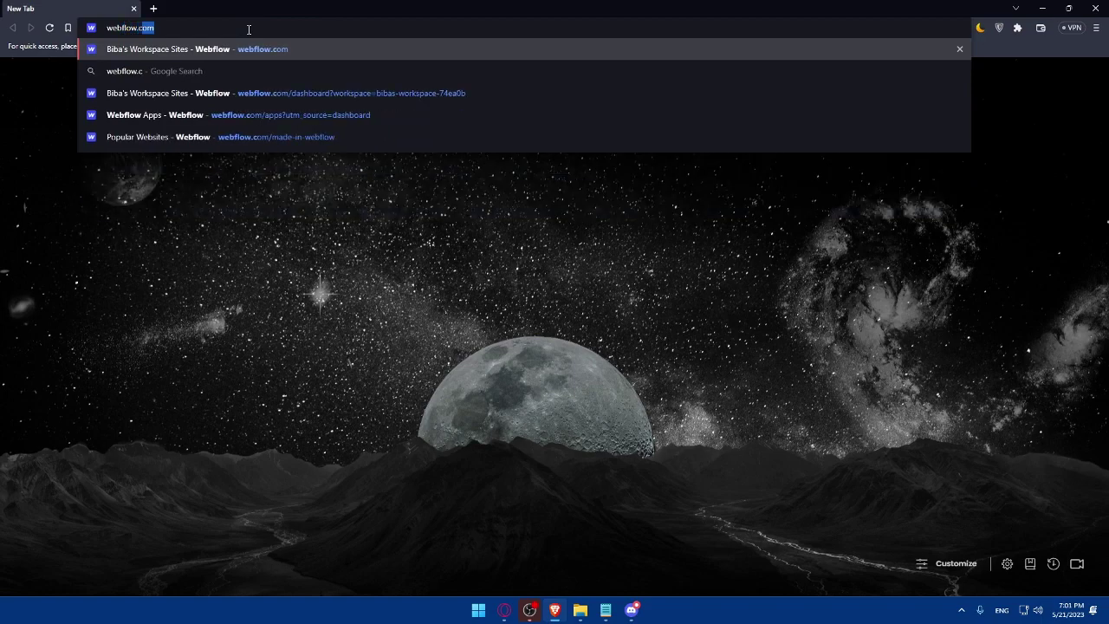
{"action": "key", "text": "Return"}
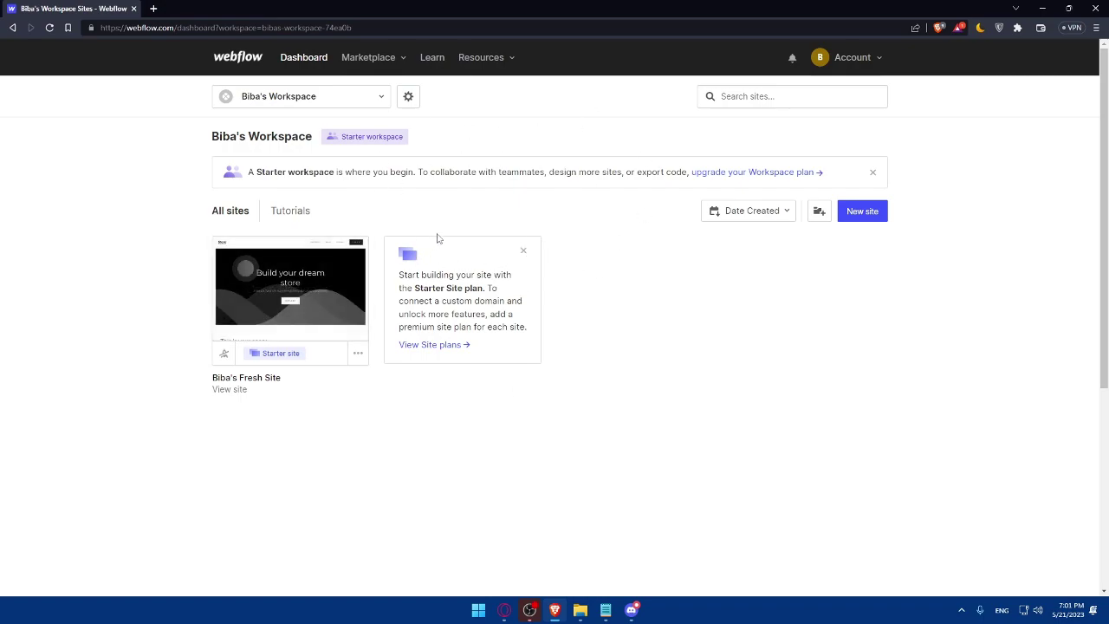
{"action": "mouse_move", "coordinate": [338, 303]}
Load university.webflow.com in a second tab and check the signed-in account menu
{"action": "left_click", "coordinate": [152, 9]}
{"action": "type", "text": "univer"}
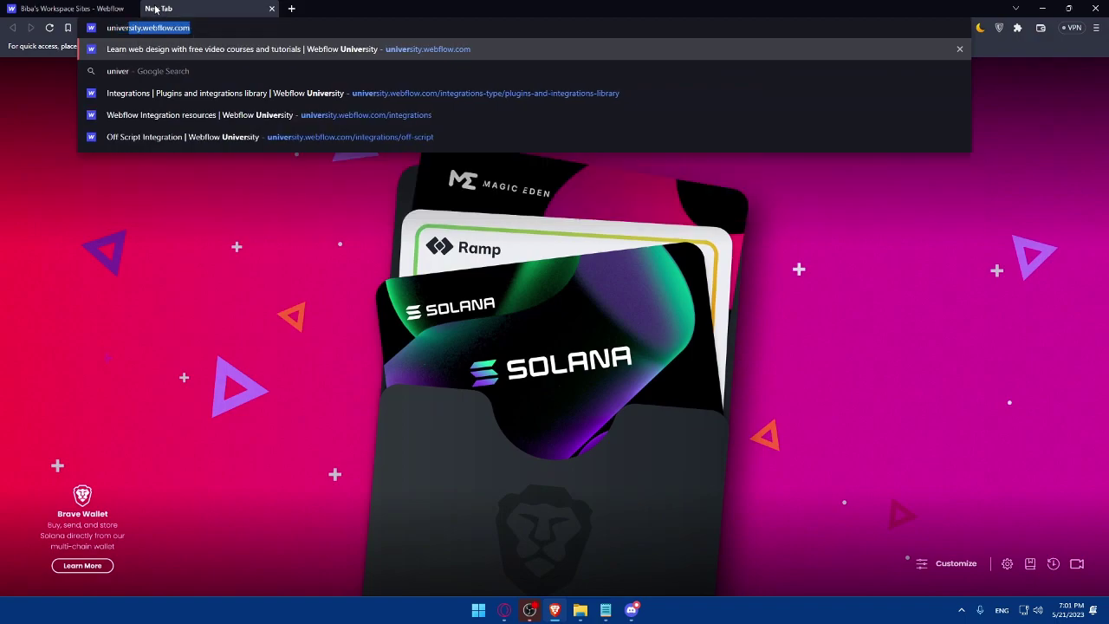
{"action": "key", "text": "BackSpace"}
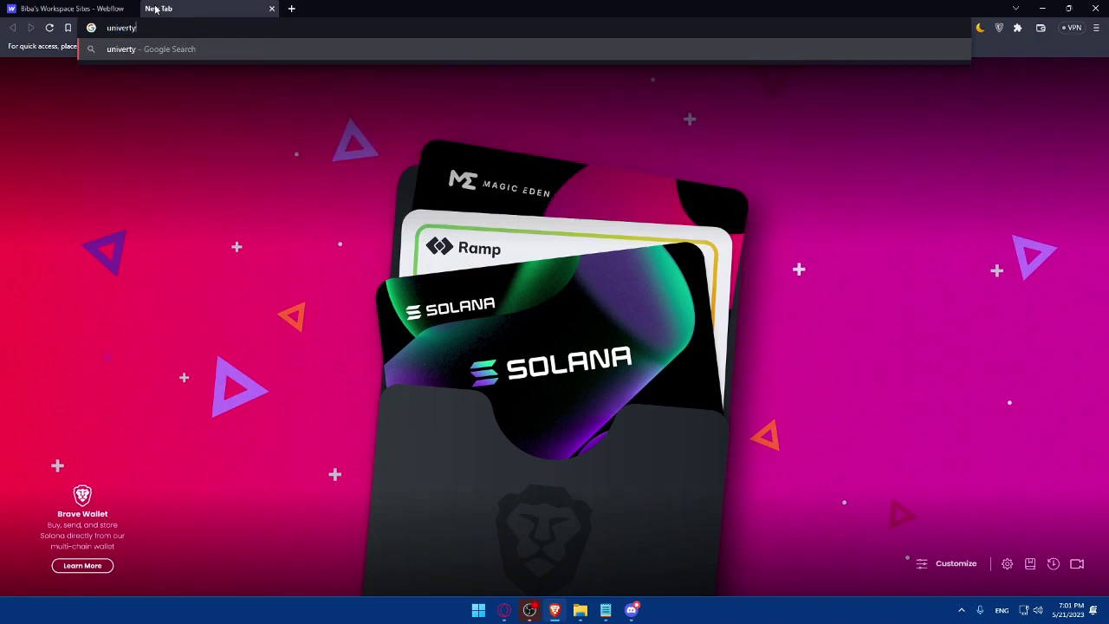
{"action": "type", "text": "s"}
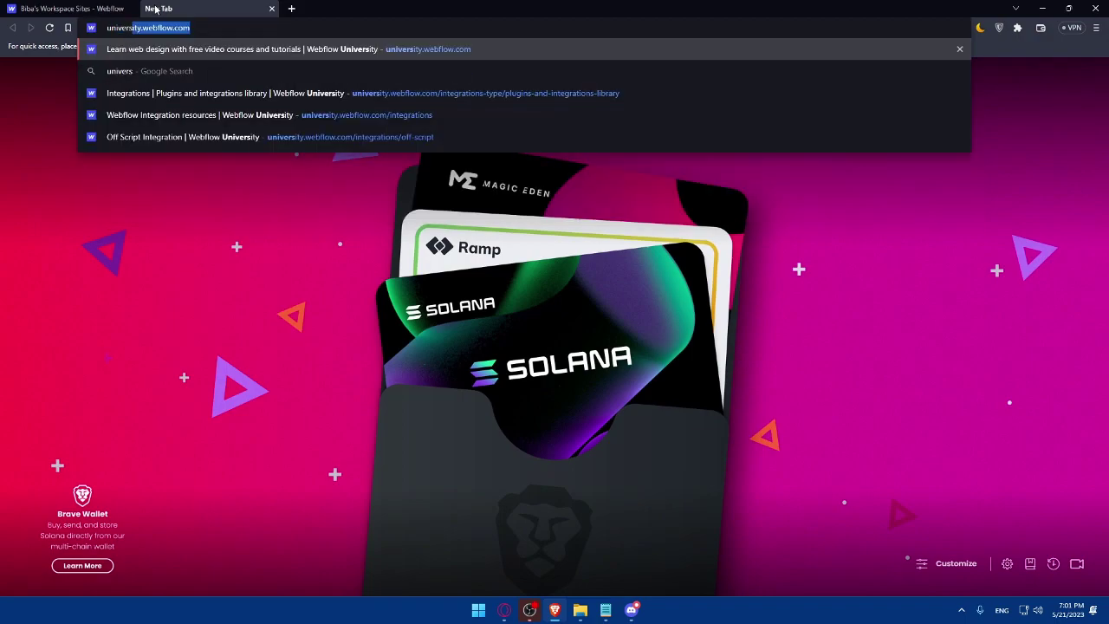
{"action": "type", "text": "ity"}
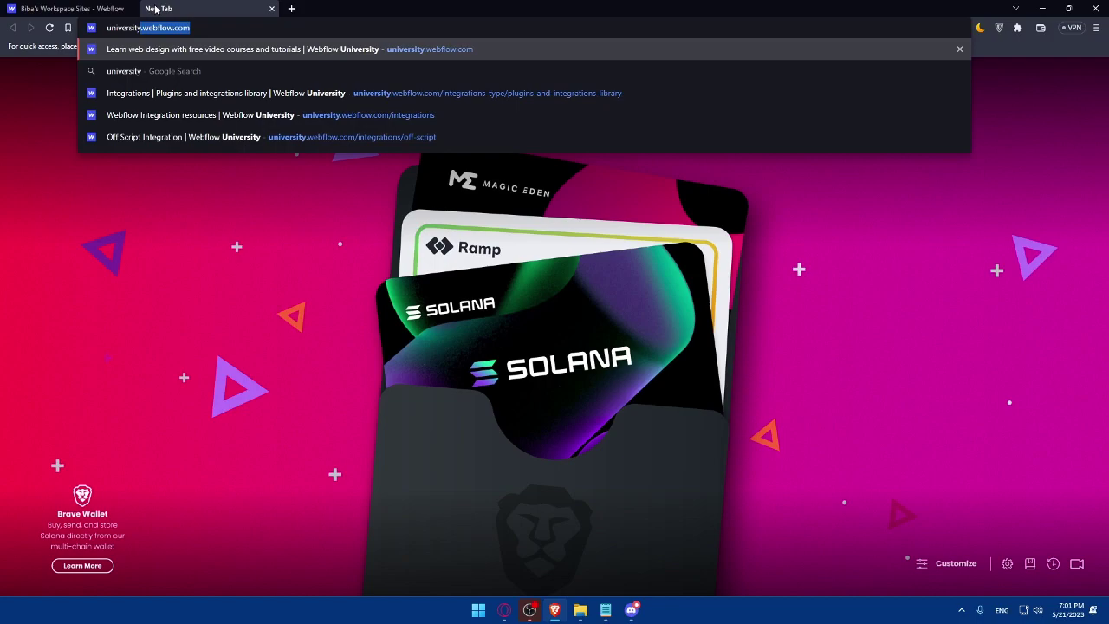
{"action": "type", "text": ".webflow"}
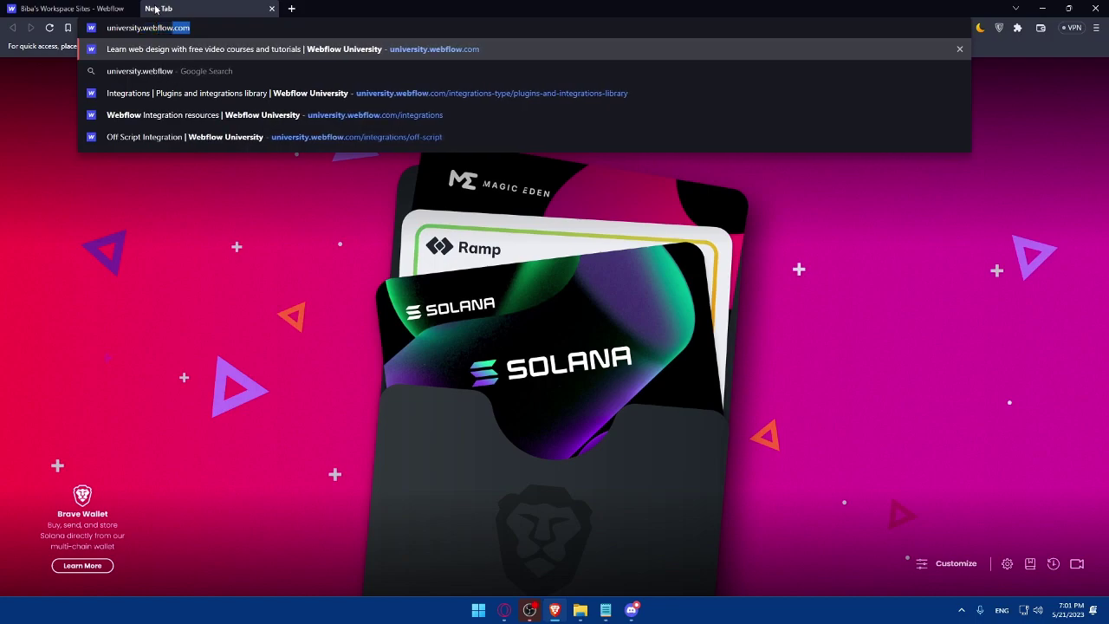
{"action": "type", "text": ".com"}
{"action": "key", "text": "Return"}
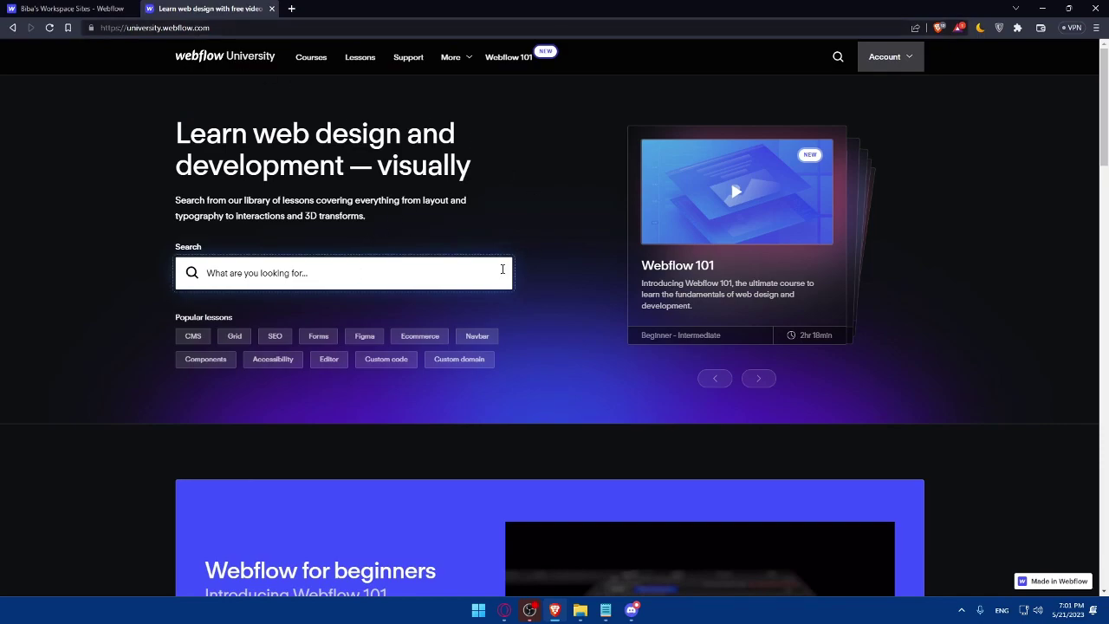
{"action": "left_click", "coordinate": [69, 8]}
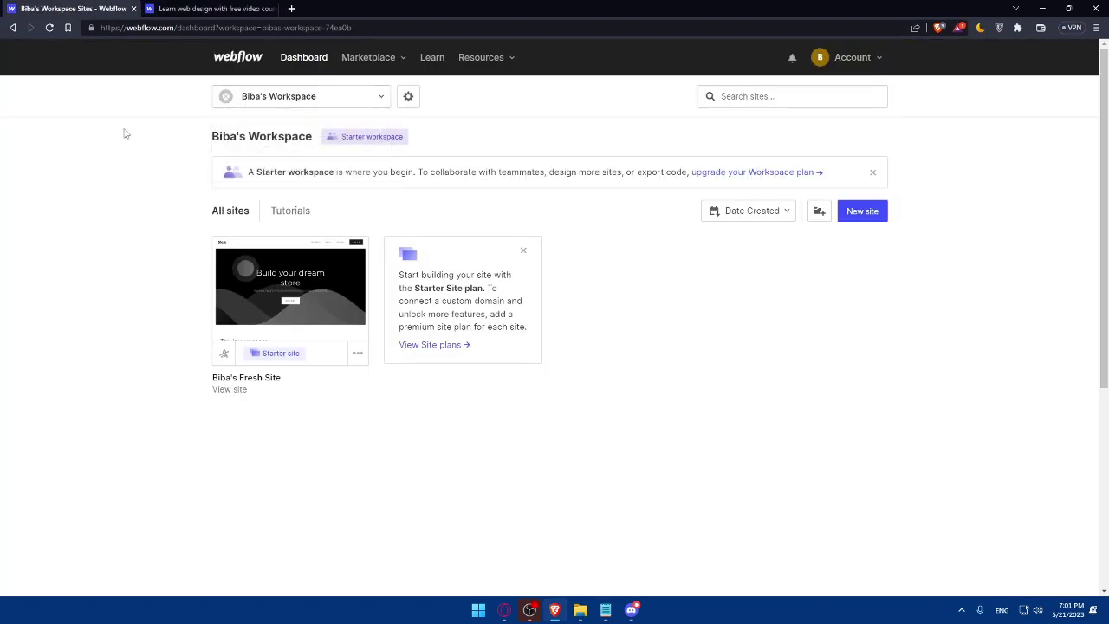
{"action": "left_click", "coordinate": [208, 7]}
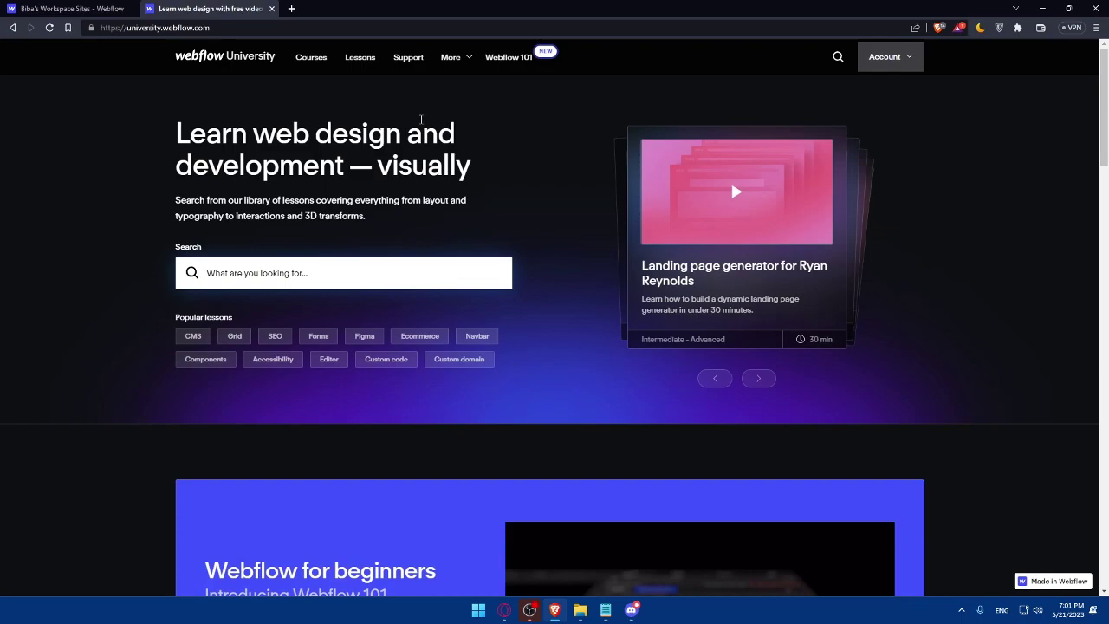
{"action": "left_click", "coordinate": [889, 59]}
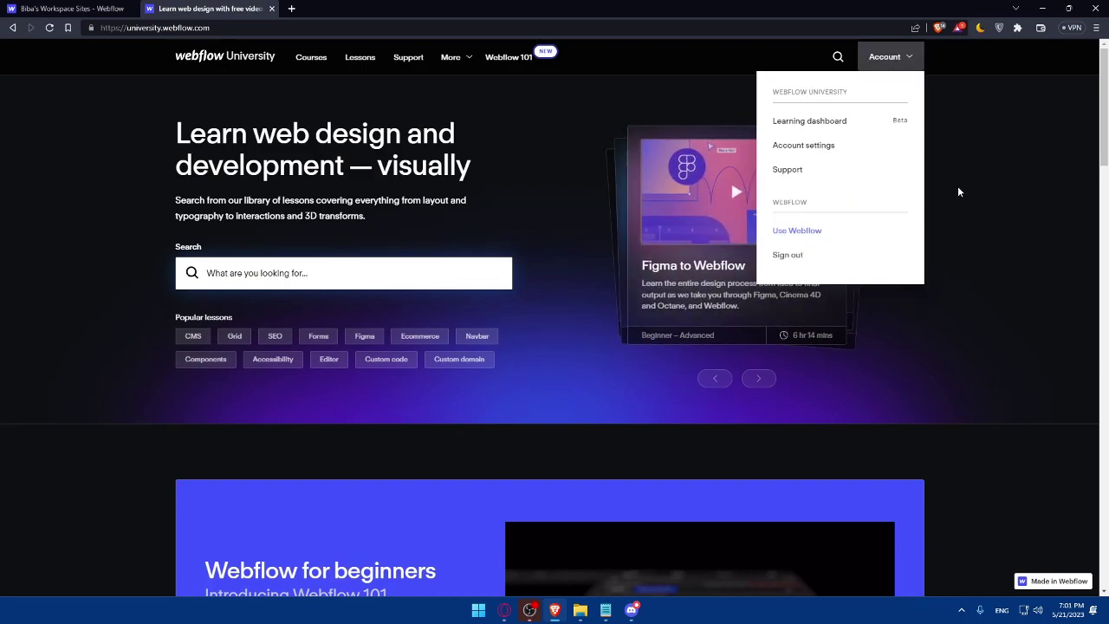
Go to More > Integrations and browse the list (Zapier, Shopify, Off Script)
{"action": "left_click", "coordinate": [514, 152]}
{"action": "left_click", "coordinate": [452, 59]}
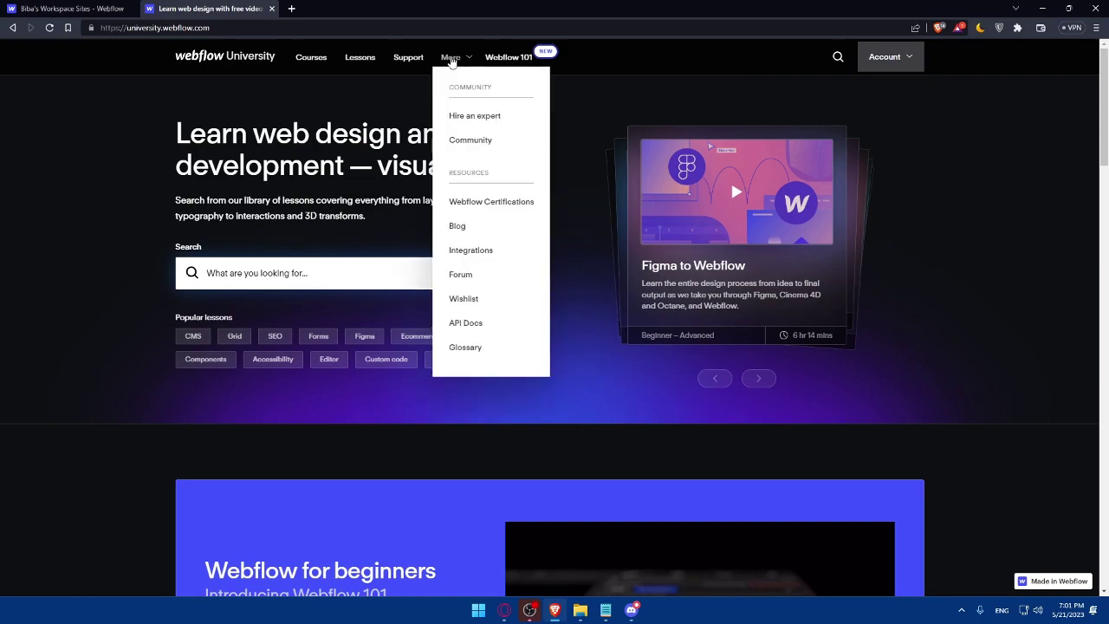
{"action": "left_click", "coordinate": [483, 255]}
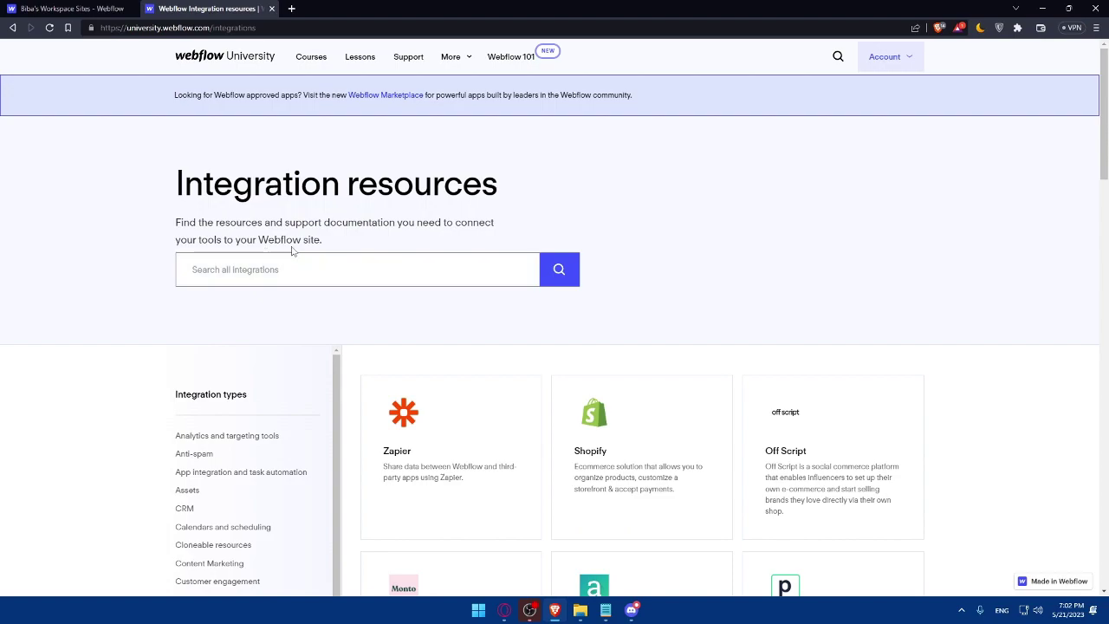
{"action": "scroll", "coordinate": [289, 247], "scroll_direction": "down", "scroll_amount": 1}
{"action": "scroll", "coordinate": [212, 266], "scroll_direction": "down", "scroll_amount": 1}
{"action": "scroll", "coordinate": [231, 321], "scroll_direction": "up", "scroll_amount": 1}
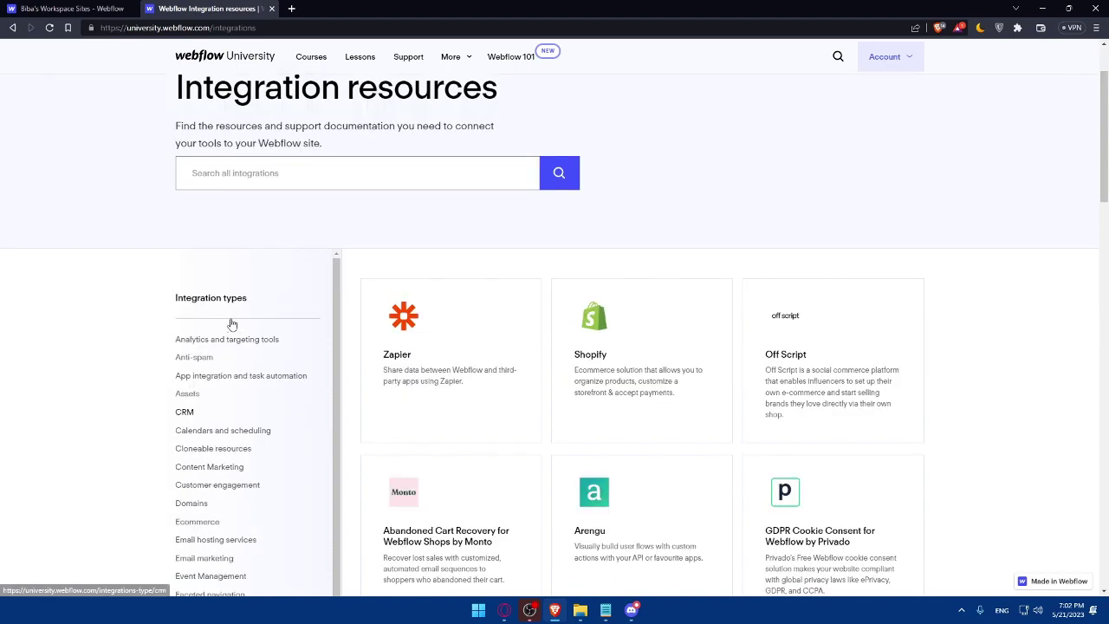
{"action": "scroll", "coordinate": [230, 321], "scroll_direction": "down", "scroll_amount": 3}
{"action": "scroll", "coordinate": [230, 260], "scroll_direction": "down", "scroll_amount": 3}
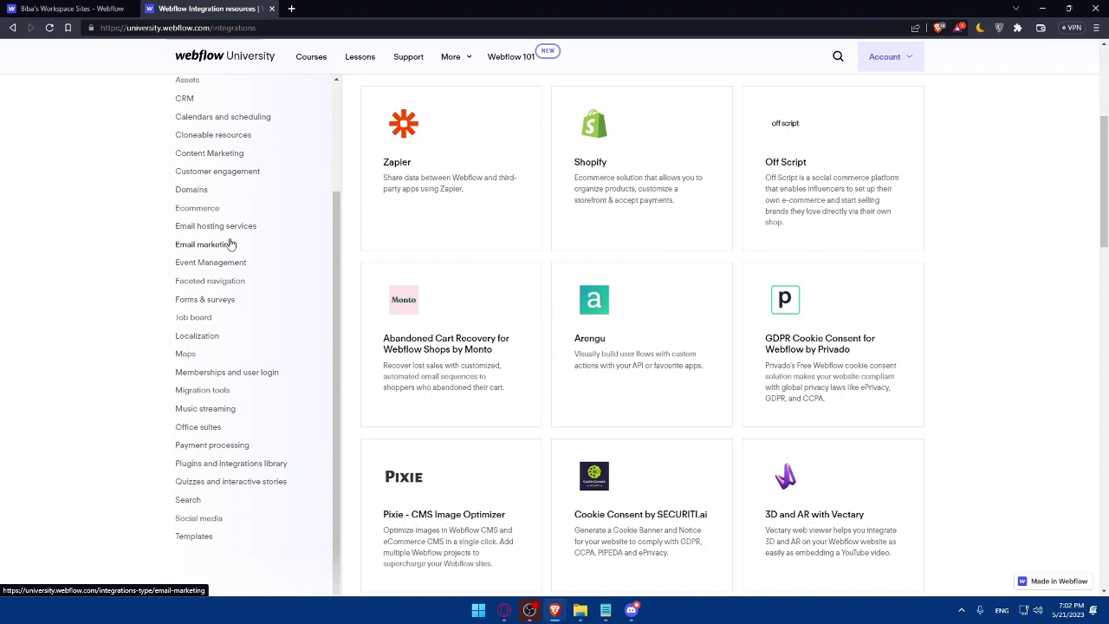
{"action": "scroll", "coordinate": [461, 310], "scroll_direction": "up", "scroll_amount": 7}
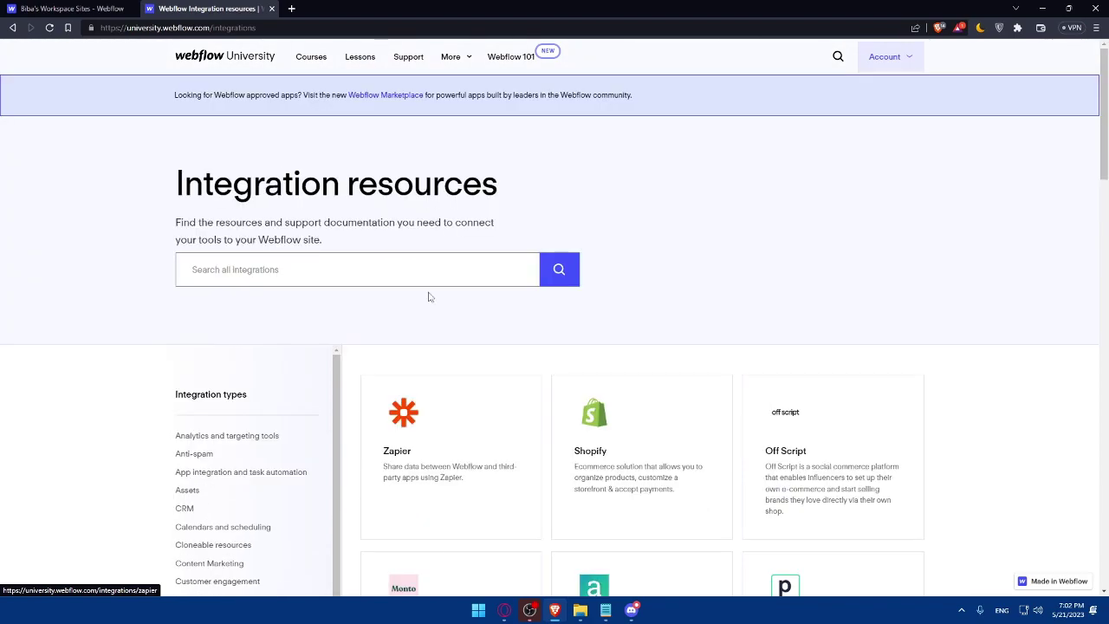
Search integrations for 'cookie consent' to list Privado, SECURITI.ai and Cookie Script
{"action": "left_click", "coordinate": [287, 276]}
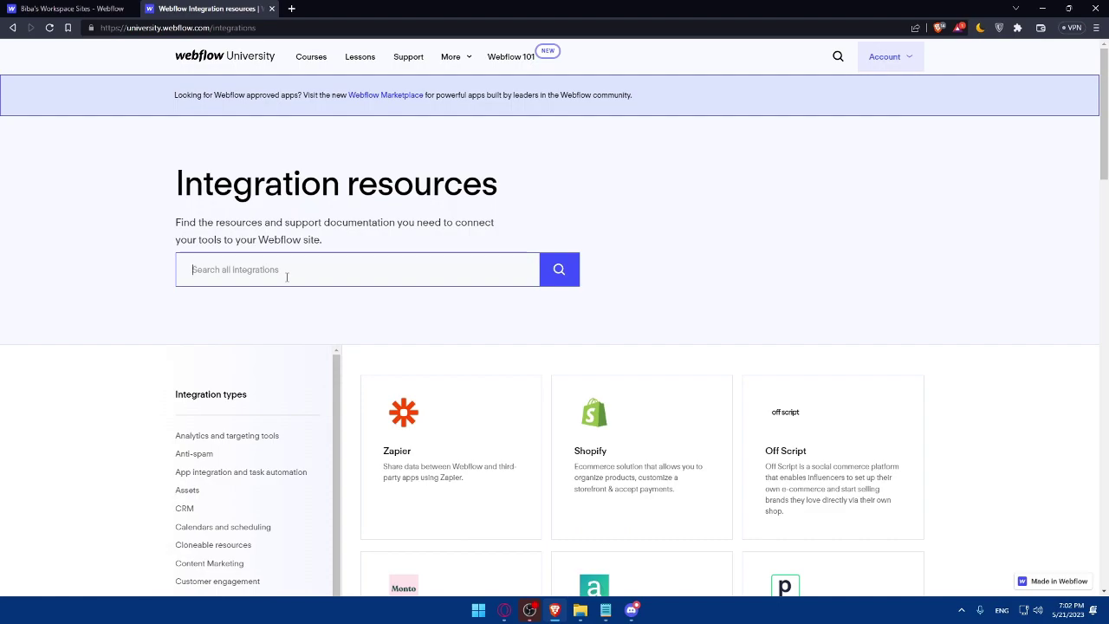
{"action": "type", "text": "c"}
{"action": "type", "text": "ookie c"}
{"action": "key", "text": "BackSpace"}
{"action": "type", "text": "kie conse"}
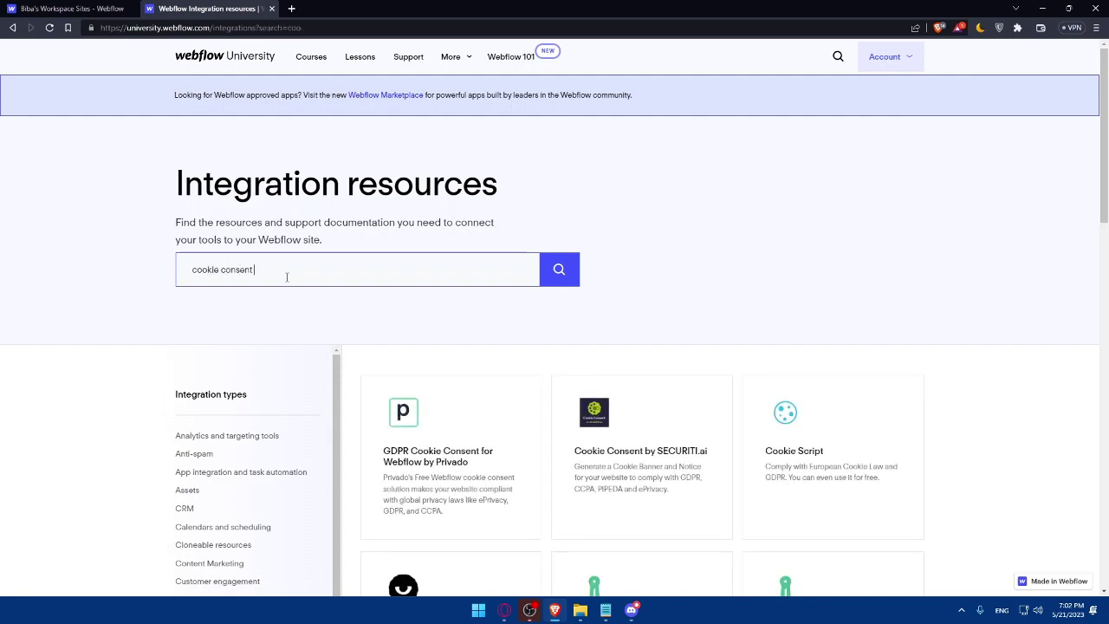
{"action": "type", "text": "nt"}
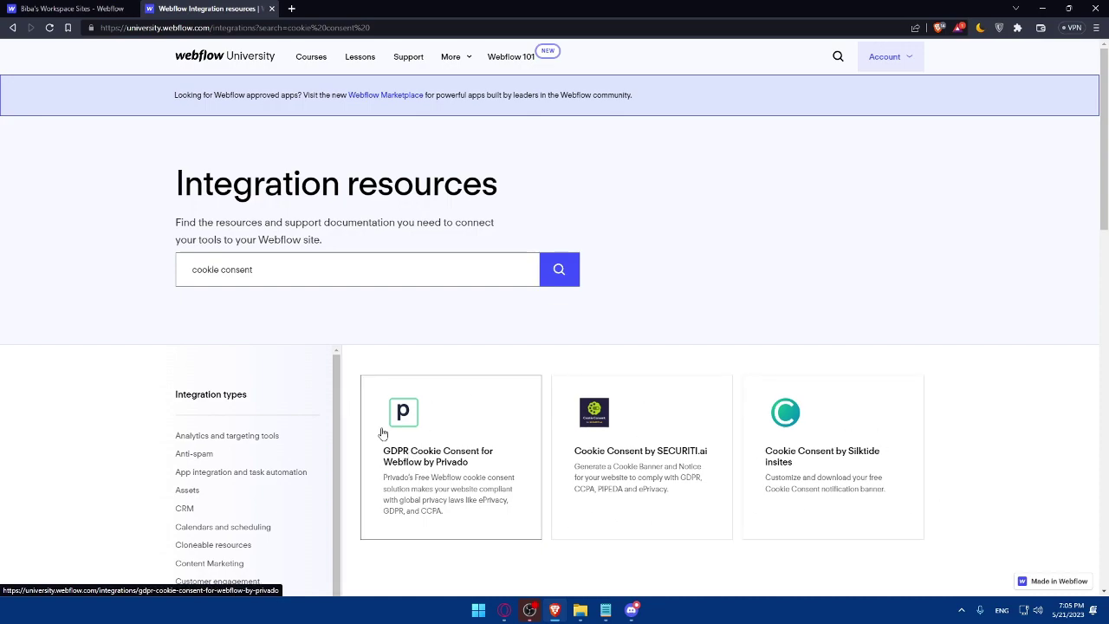
Open the Privado integration page and its cookie banner lesson in a new tab
{"action": "left_click", "coordinate": [431, 443]}
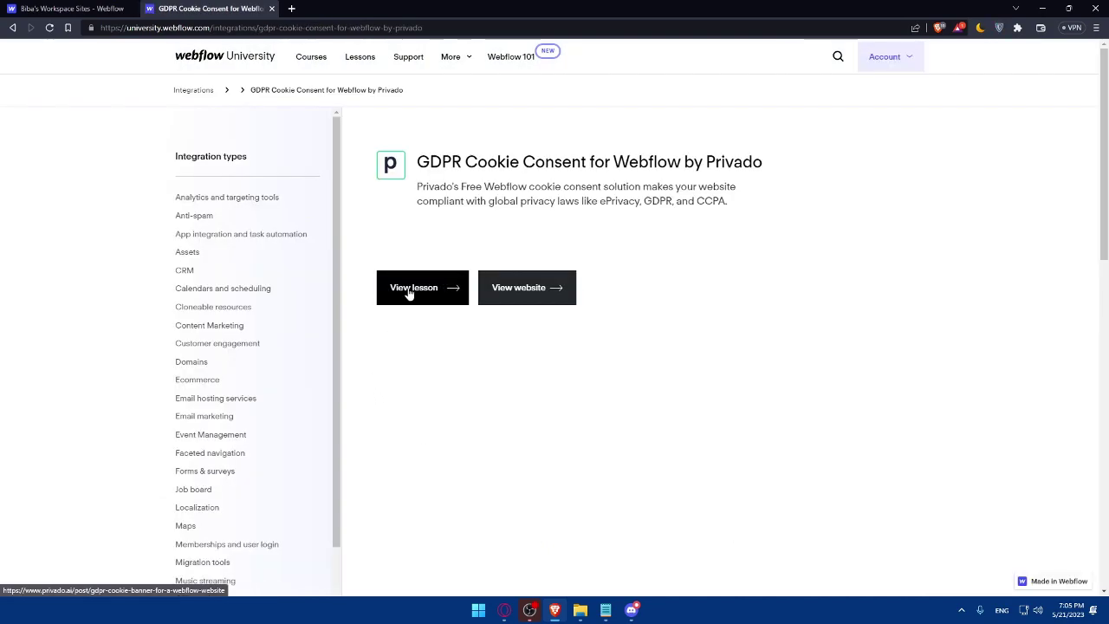
{"action": "right_click", "coordinate": [409, 290]}
{"action": "left_click", "coordinate": [457, 297]}
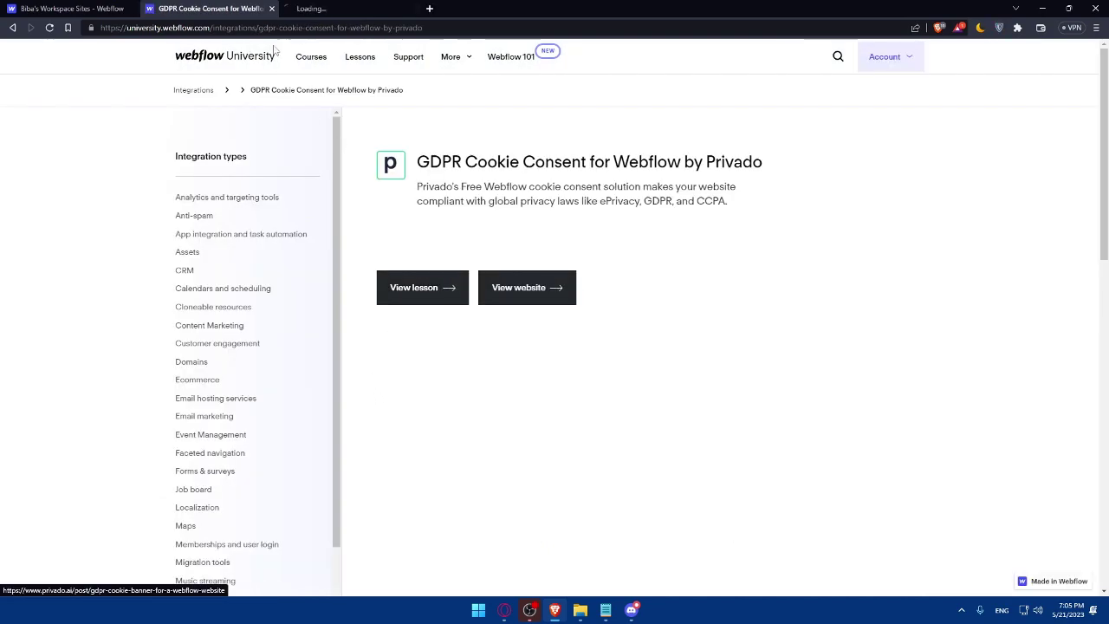
Skim the Privado Webflow cookie banner guide, then close it
{"action": "left_click", "coordinate": [371, 8]}
{"action": "scroll", "coordinate": [554, 238], "scroll_direction": "down", "scroll_amount": 3}
{"action": "scroll", "coordinate": [546, 247], "scroll_direction": "down", "scroll_amount": 3}
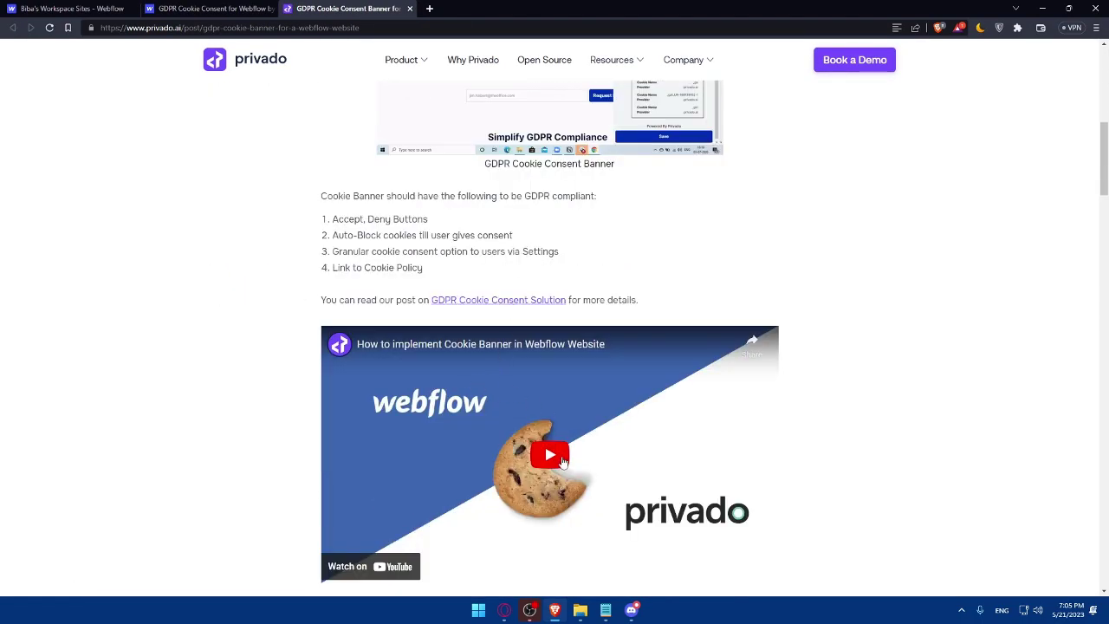
{"action": "scroll", "coordinate": [507, 402], "scroll_direction": "up", "scroll_amount": 1}
{"action": "scroll", "coordinate": [574, 373], "scroll_direction": "down", "scroll_amount": 10}
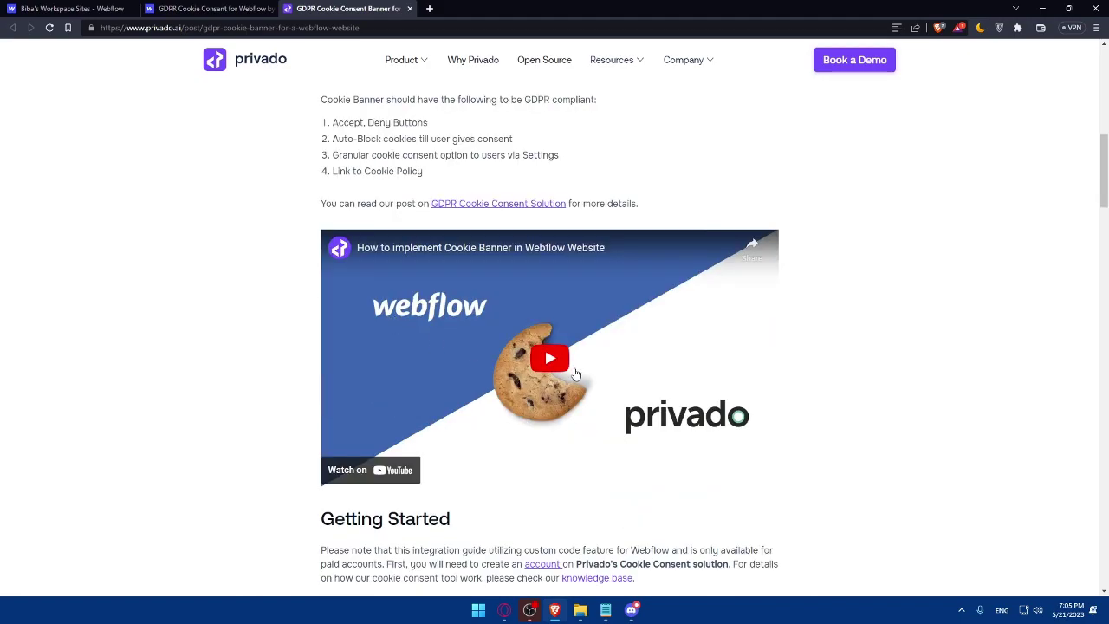
{"action": "scroll", "coordinate": [574, 373], "scroll_direction": "down", "scroll_amount": 7}
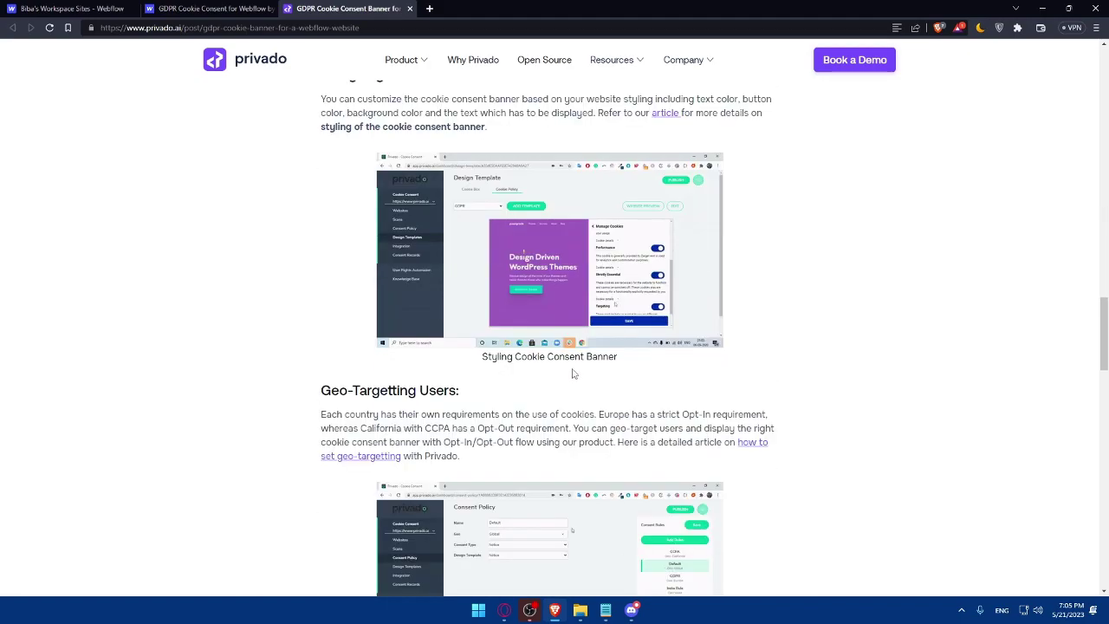
{"action": "left_click", "coordinate": [411, 9]}
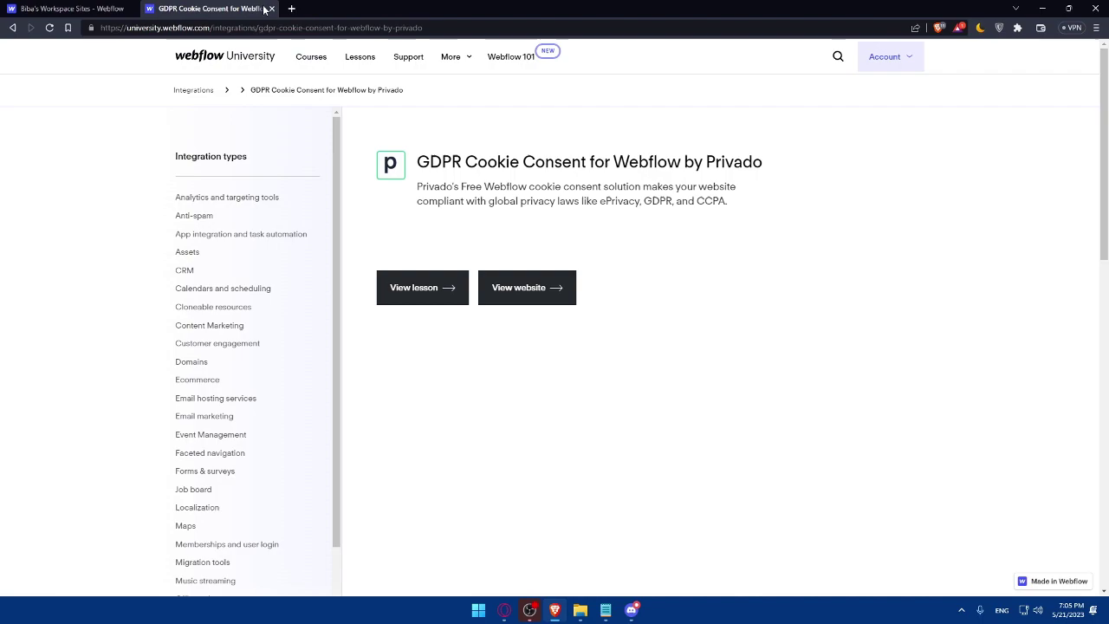
Open Privado's website and choose Start for Free on the Basic $00/mo plan
{"action": "right_click", "coordinate": [523, 285]}
{"action": "left_click", "coordinate": [546, 298]}
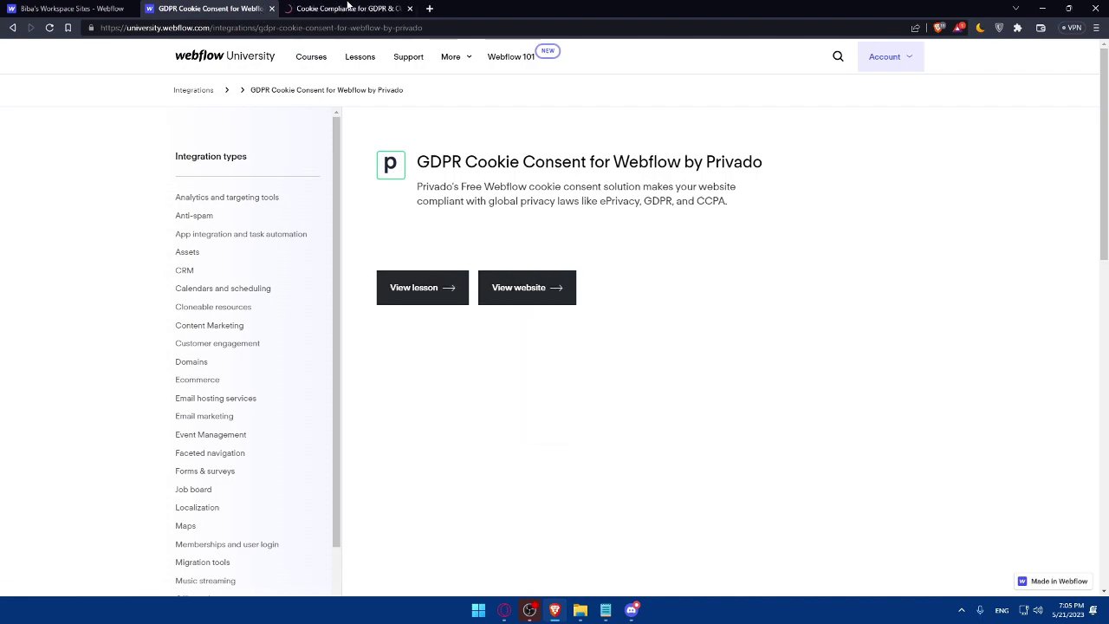
{"action": "left_click", "coordinate": [379, 8]}
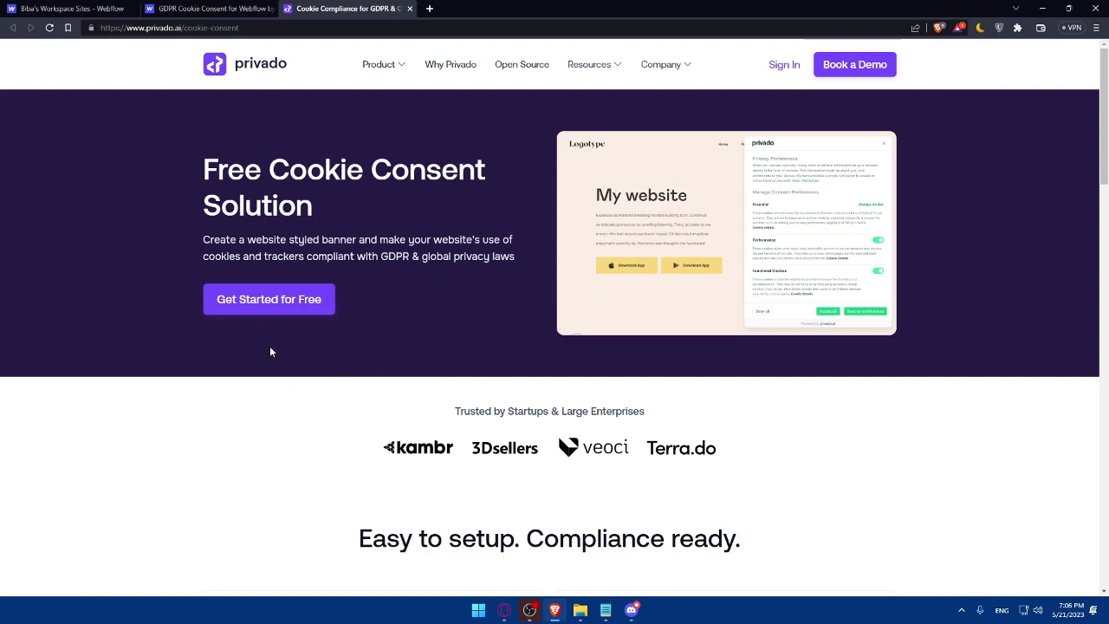
{"action": "left_click", "coordinate": [65, 8]}
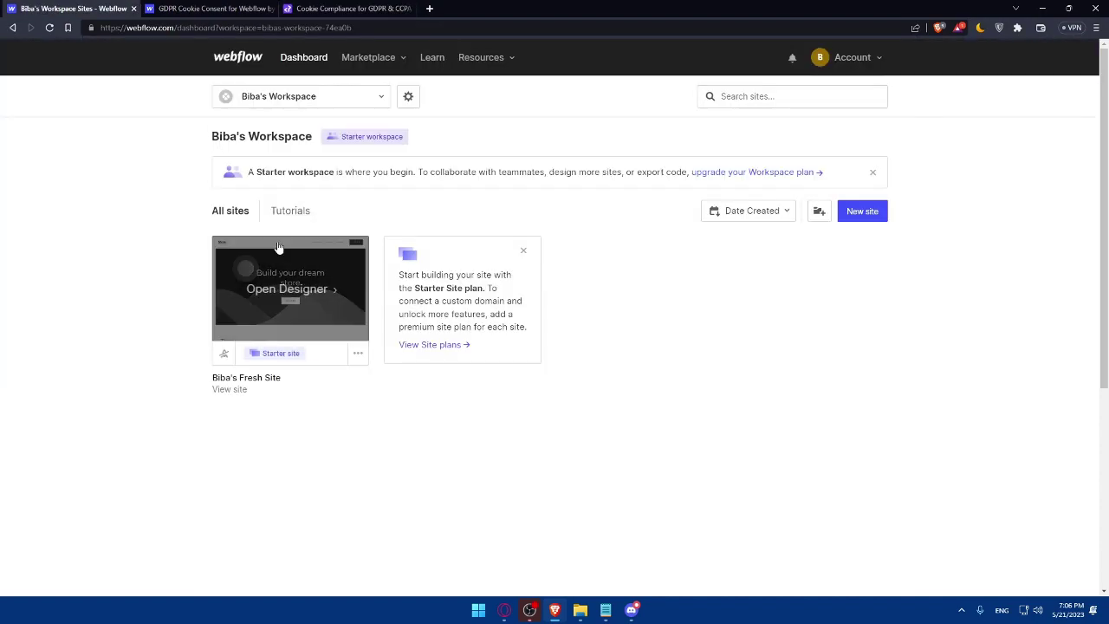
{"action": "left_click", "coordinate": [346, 8]}
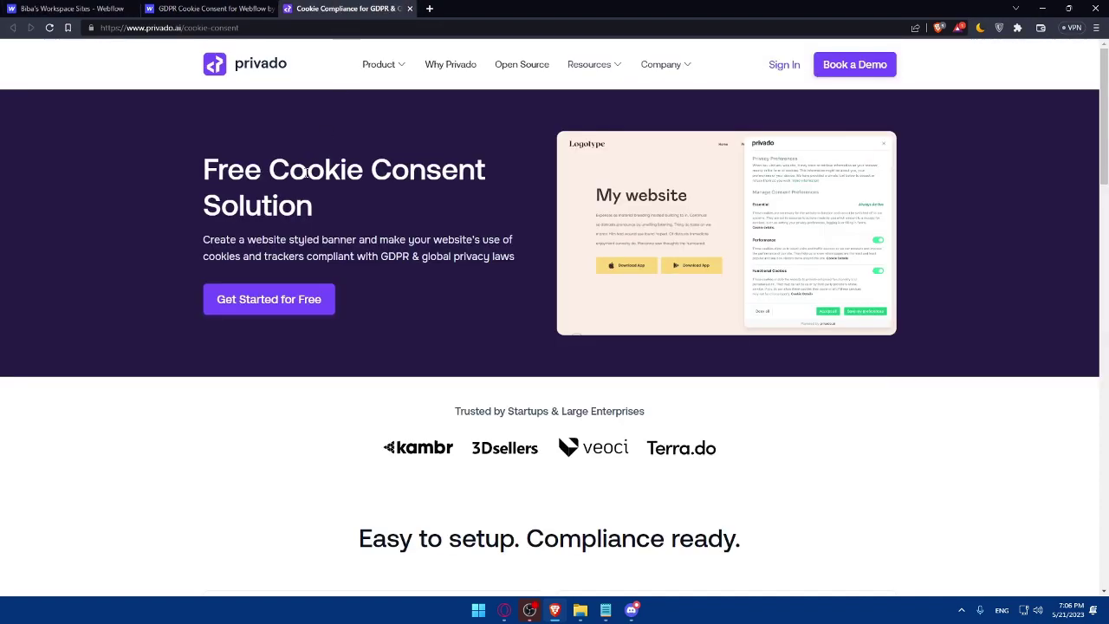
{"action": "left_click", "coordinate": [301, 297]}
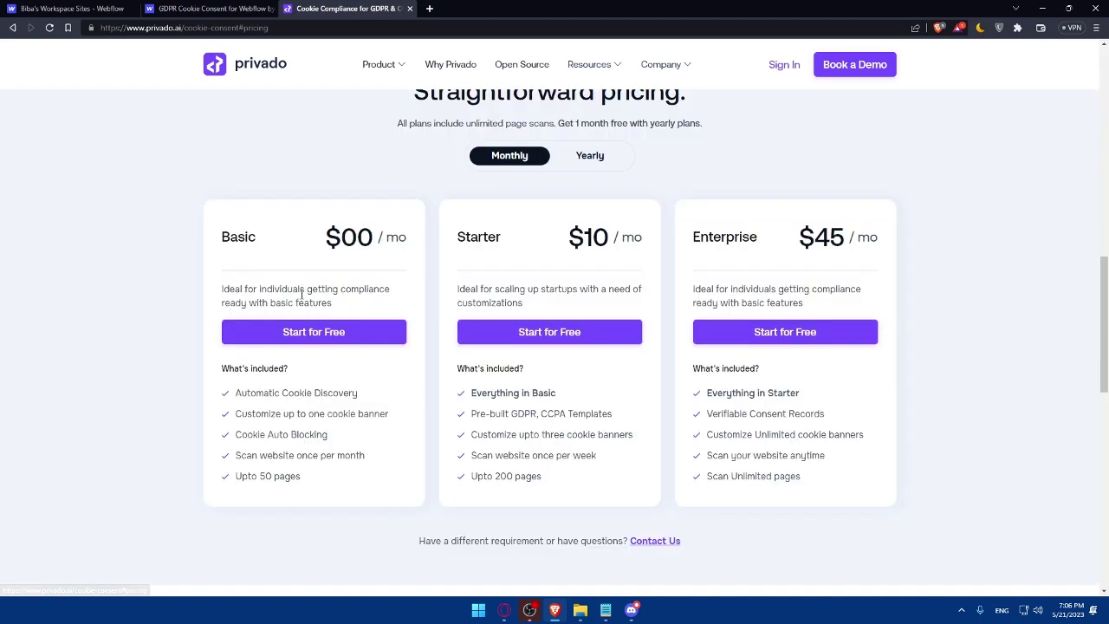
{"action": "left_click", "coordinate": [313, 332]}
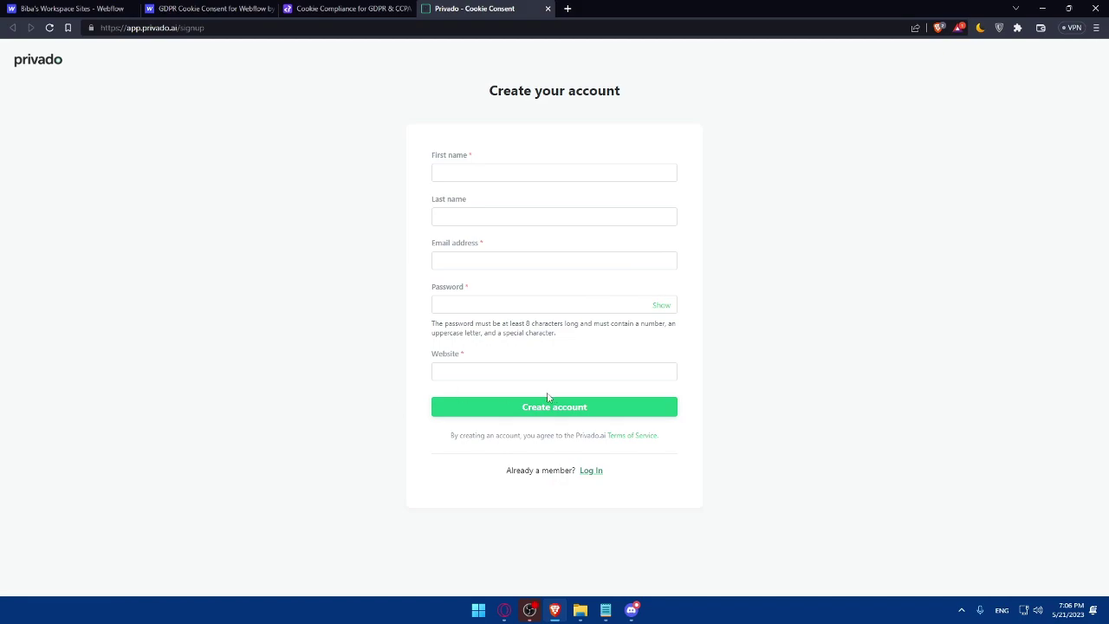
Fill the signup form with first and last name test, an email, password and website test.com
{"action": "left_click", "coordinate": [458, 170]}
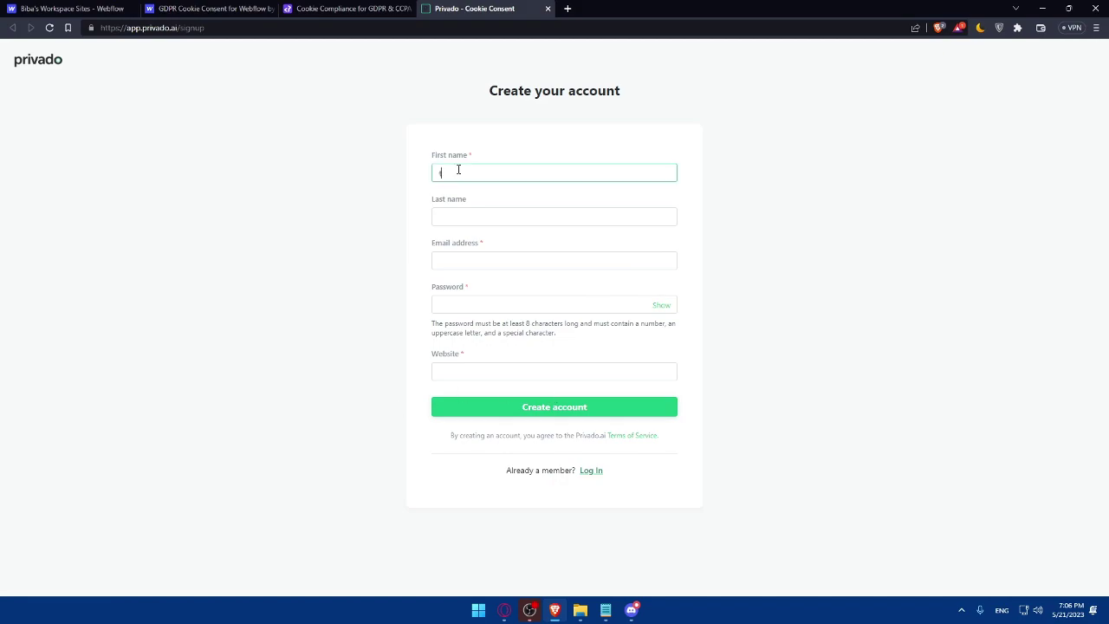
{"action": "left_click", "coordinate": [542, 215]}
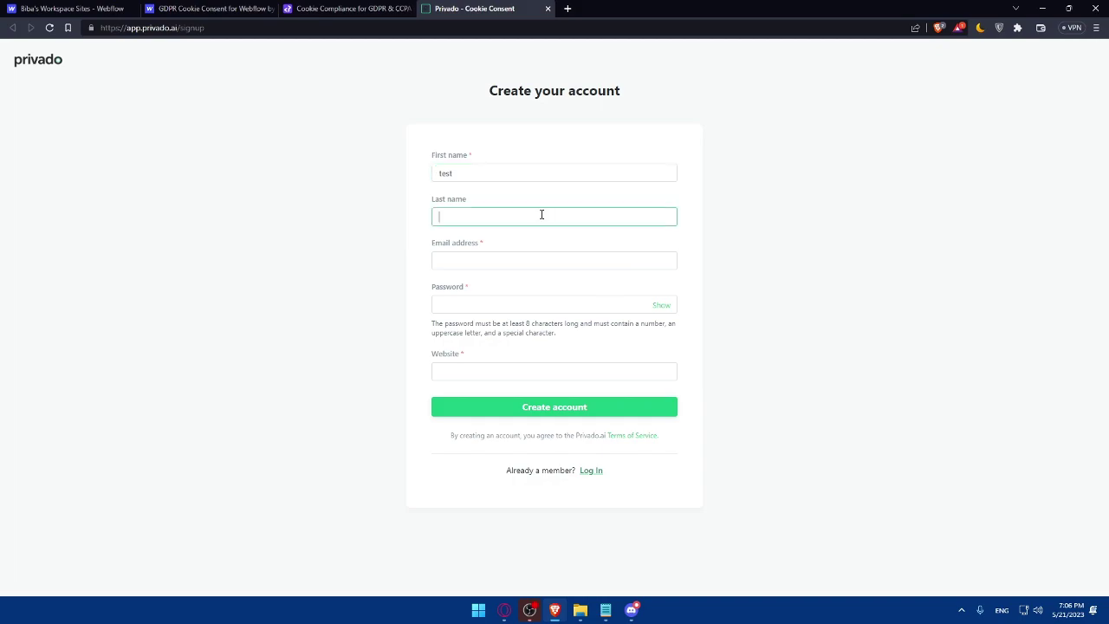
{"action": "left_click", "coordinate": [542, 258]}
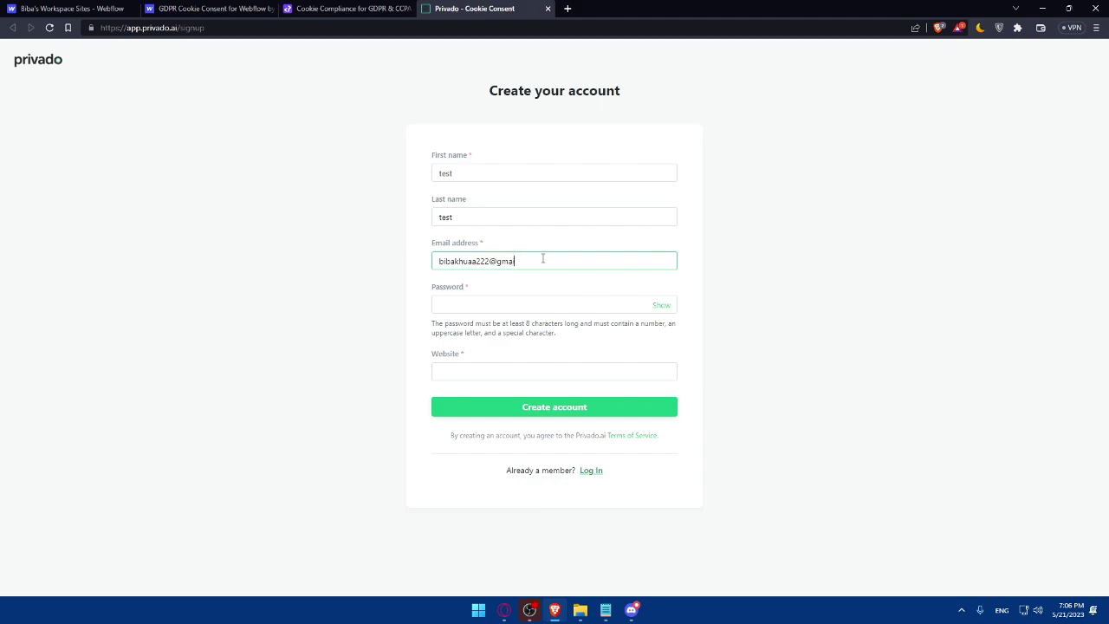
{"action": "left_click", "coordinate": [526, 302]}
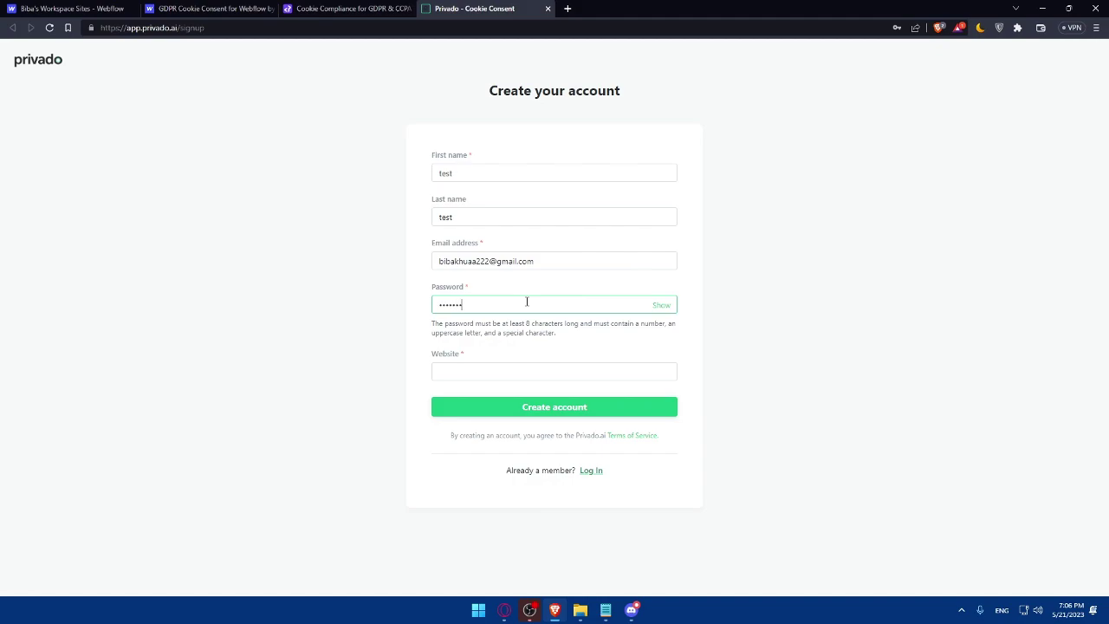
{"action": "type", "text": "1"}
{"action": "left_click", "coordinate": [524, 376]}
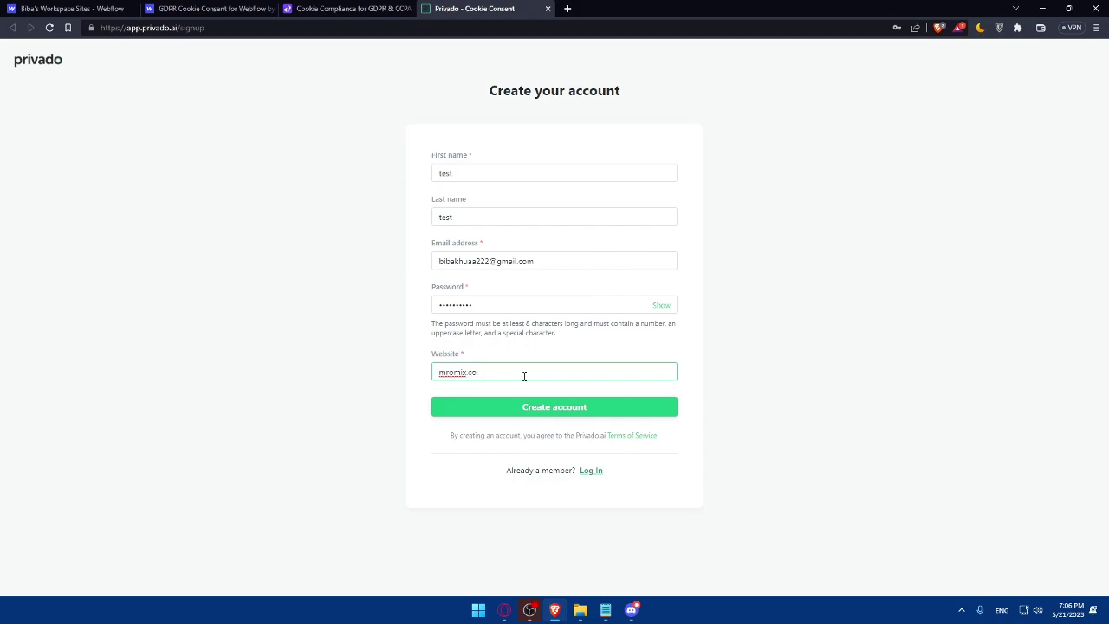
{"action": "type", "text": "mromix.c"}
{"action": "left_click_drag", "start_coordinate": [524, 376], "coordinate": [476, 371]}
{"action": "left_click_drag", "start_coordinate": [454, 371], "coordinate": [406, 377]}
{"action": "type", "text": "test.com"}
Submit the form, correct the rejected password, and create the account
{"action": "left_click", "coordinate": [483, 407]}
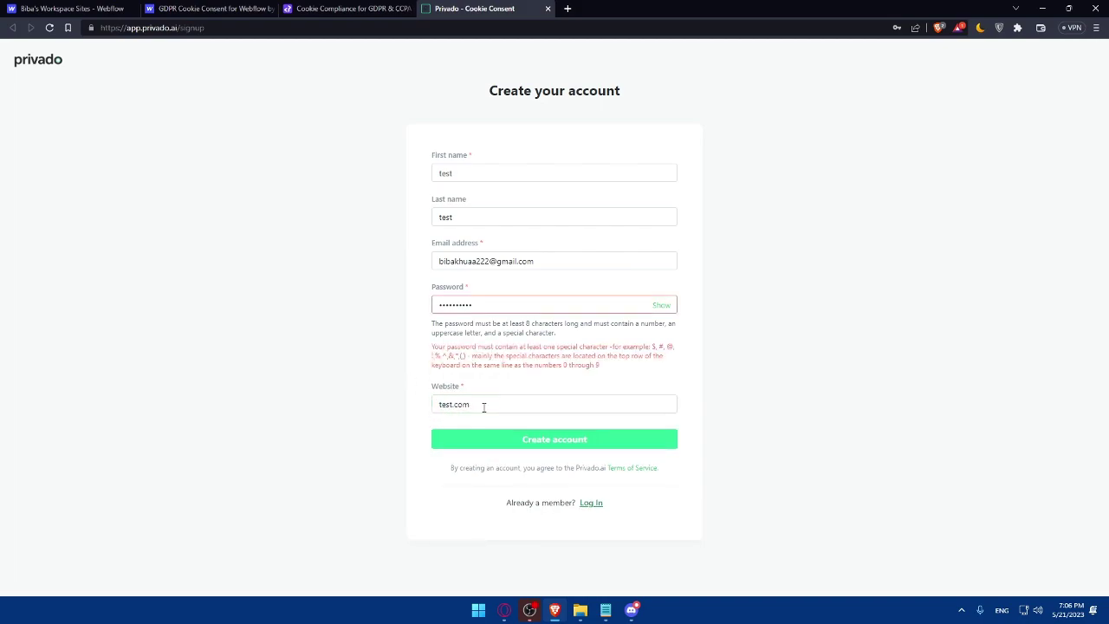
{"action": "left_click", "coordinate": [506, 308]}
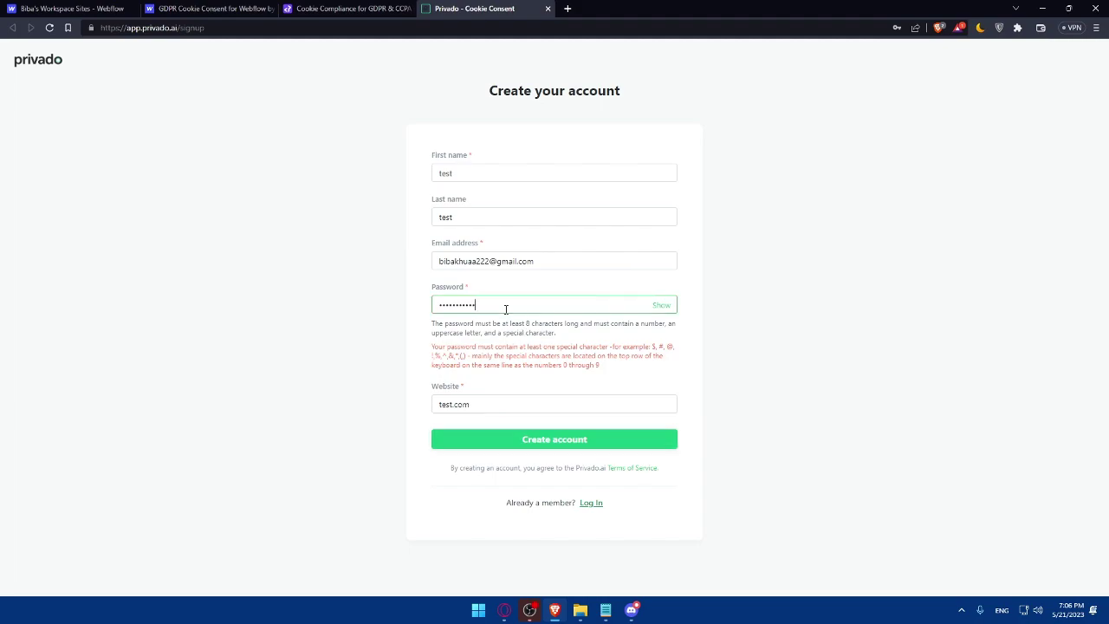
{"action": "left_click", "coordinate": [543, 438]}
{"action": "left_click", "coordinate": [557, 436]}
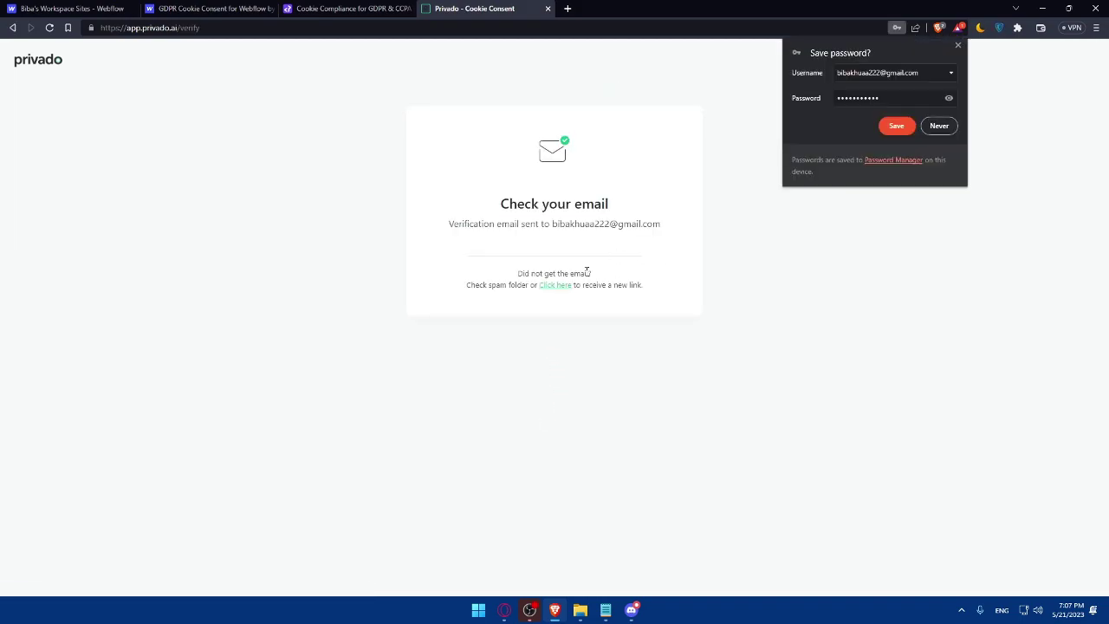
Dismiss the save-password prompt and log in to the verified Privado account with its password
{"action": "left_click", "coordinate": [957, 44]}
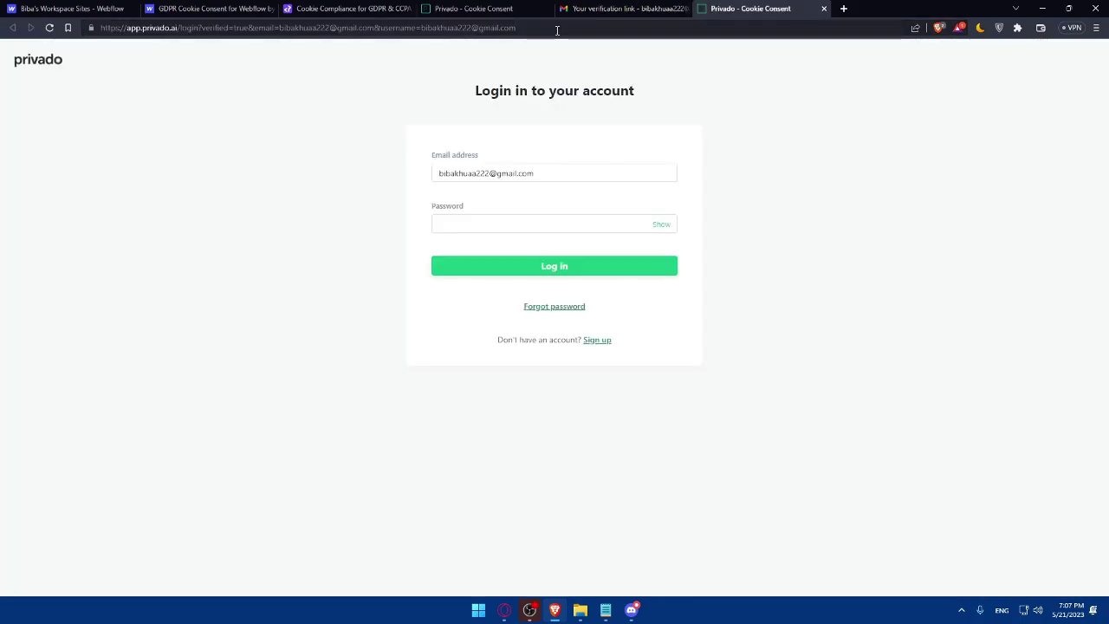
{"action": "left_click", "coordinate": [594, 223]}
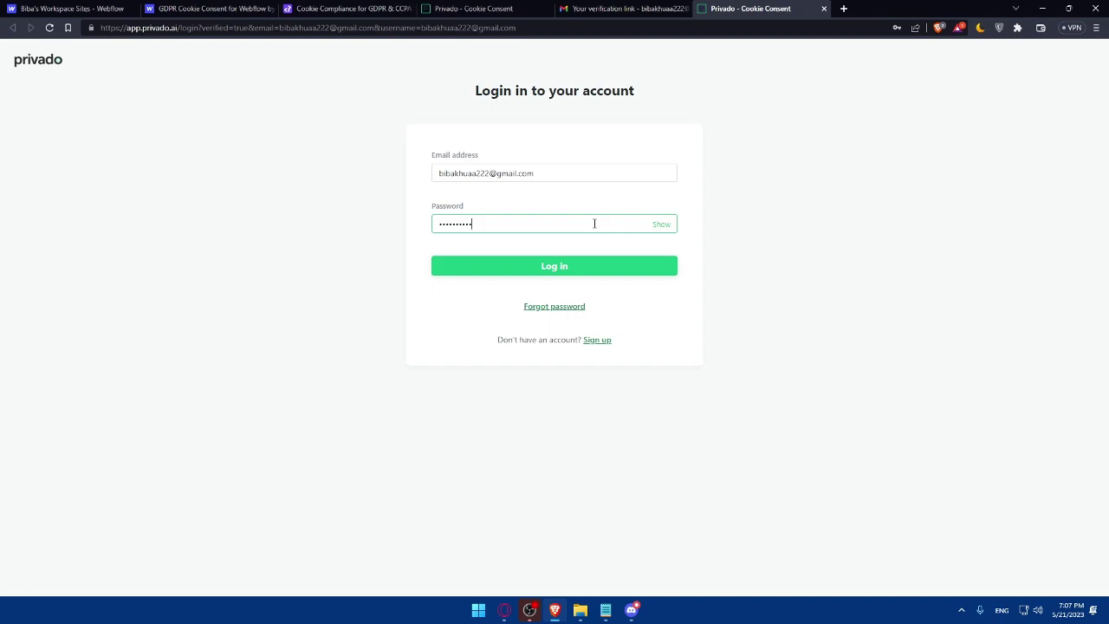
{"action": "type", "text": "2"}
{"action": "left_click", "coordinate": [589, 265]}
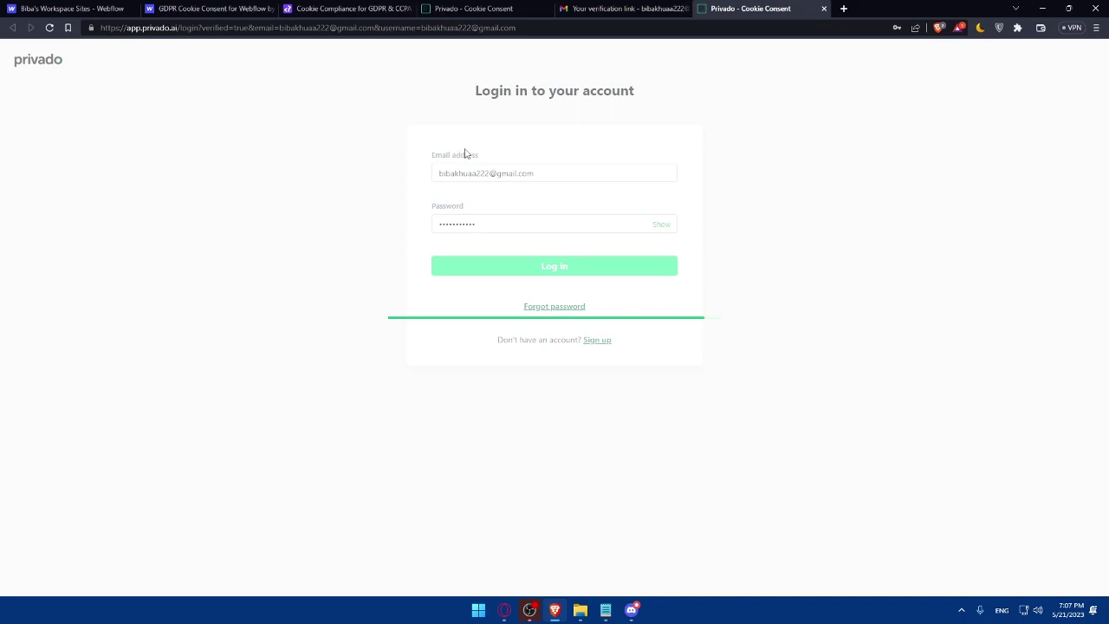
Return to the Webflow University Privado integration page
{"action": "left_click", "coordinate": [196, 9]}
{"action": "left_click", "coordinate": [102, 9]}
{"action": "left_click", "coordinate": [215, 11]}
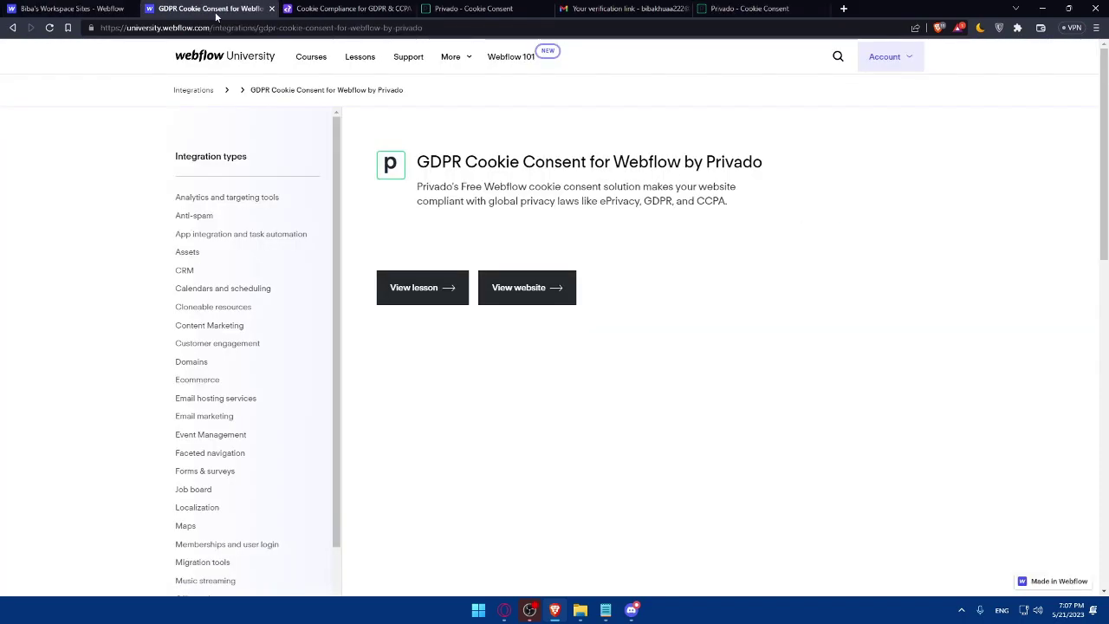
Browse the SECURITI.ai and Silktide cookie consent listings from the search results
{"action": "key", "text": "alt+Left"}
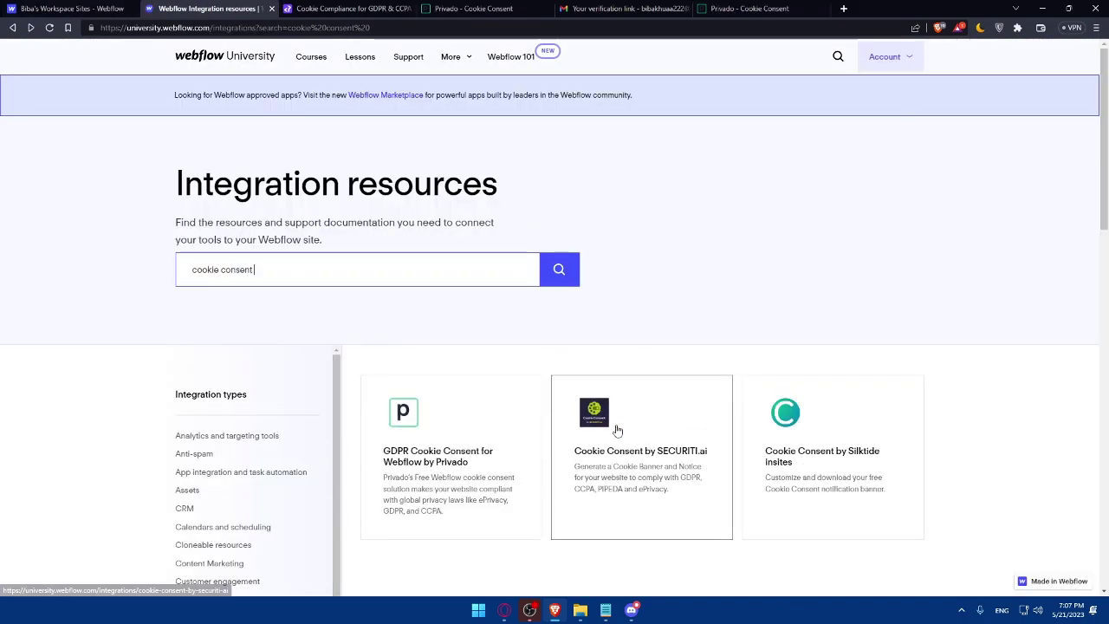
{"action": "left_click", "coordinate": [611, 424]}
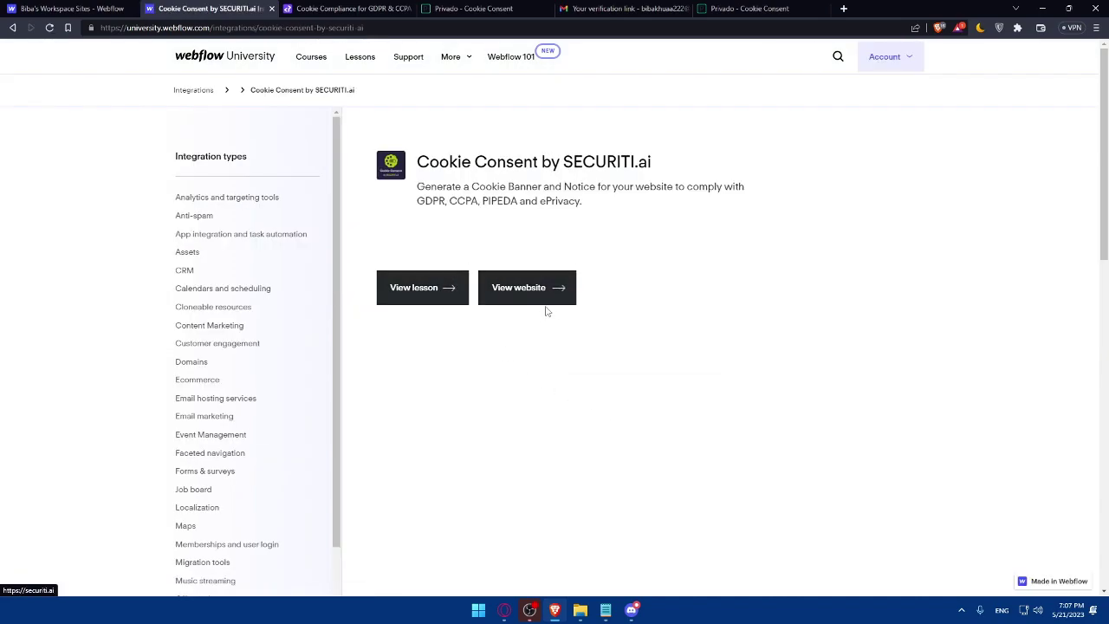
{"action": "key", "text": "alt+Left"}
{"action": "left_click", "coordinate": [827, 425]}
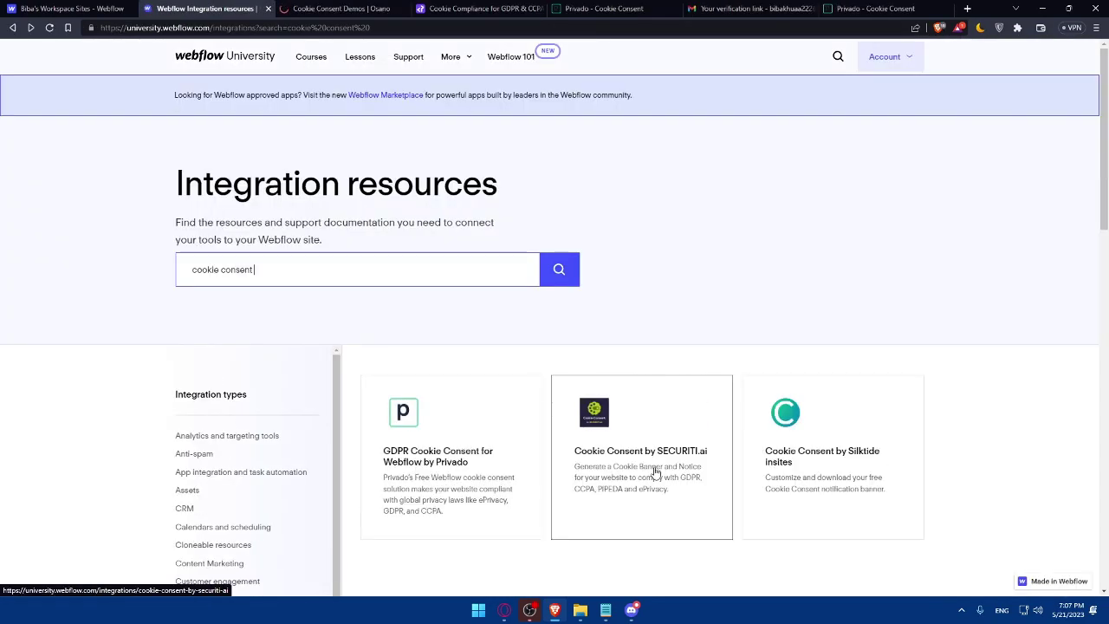
Visit SECURITI's website, then close the extra tabs to return to Privado's pricing
{"action": "left_click", "coordinate": [641, 459]}
{"action": "left_click", "coordinate": [527, 287]}
{"action": "left_click", "coordinate": [416, 8]}
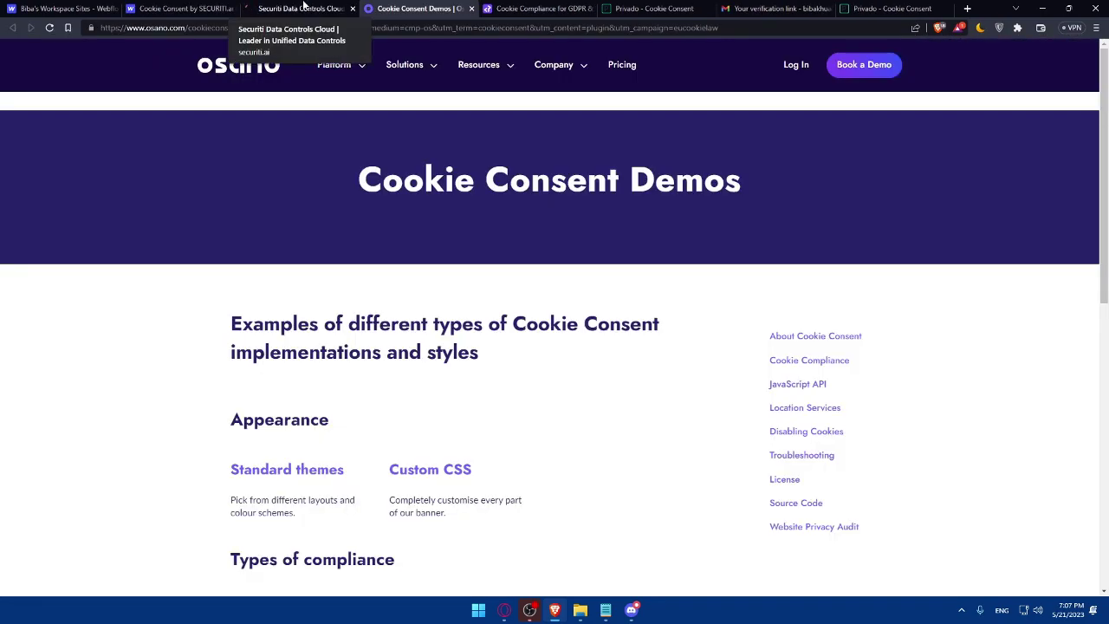
{"action": "left_click", "coordinate": [304, 8]}
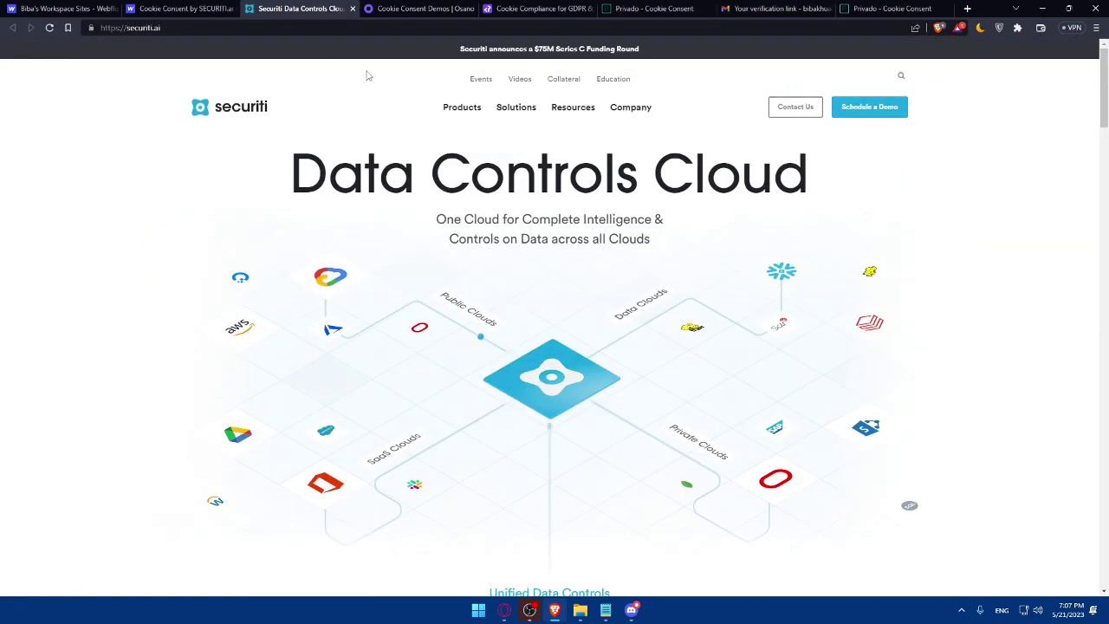
{"action": "left_click", "coordinate": [352, 7]}
Close the Osano and Privado pricing pages, check the verification email, and return to Privado's Webflow cookie banner guide
{"action": "left_click", "coordinate": [351, 7]}
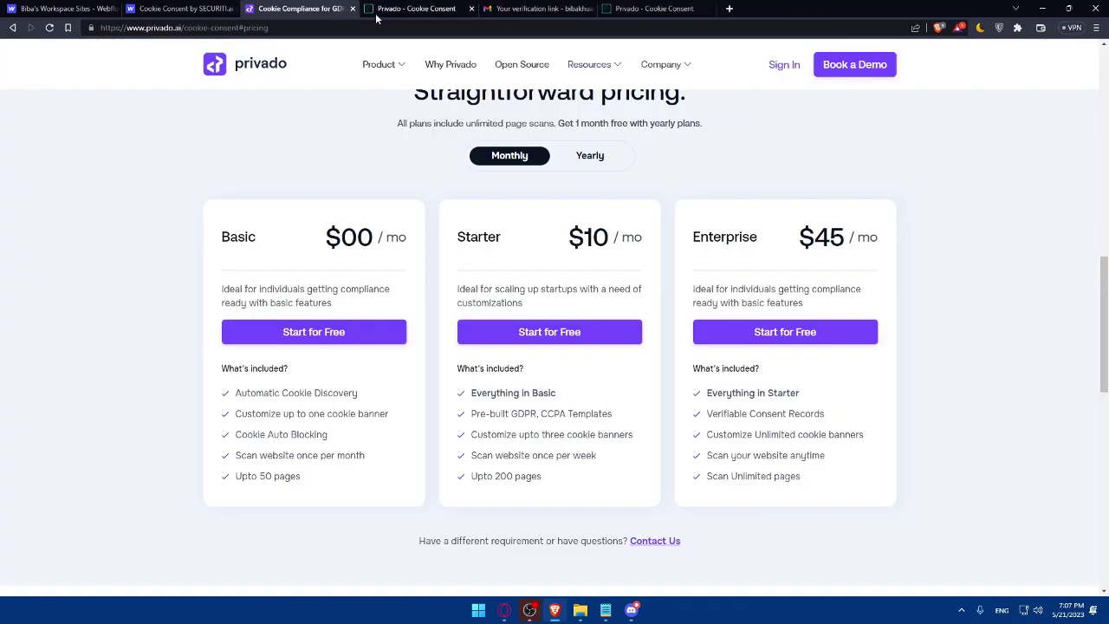
{"action": "left_click", "coordinate": [352, 7]}
{"action": "left_click", "coordinate": [539, 7]}
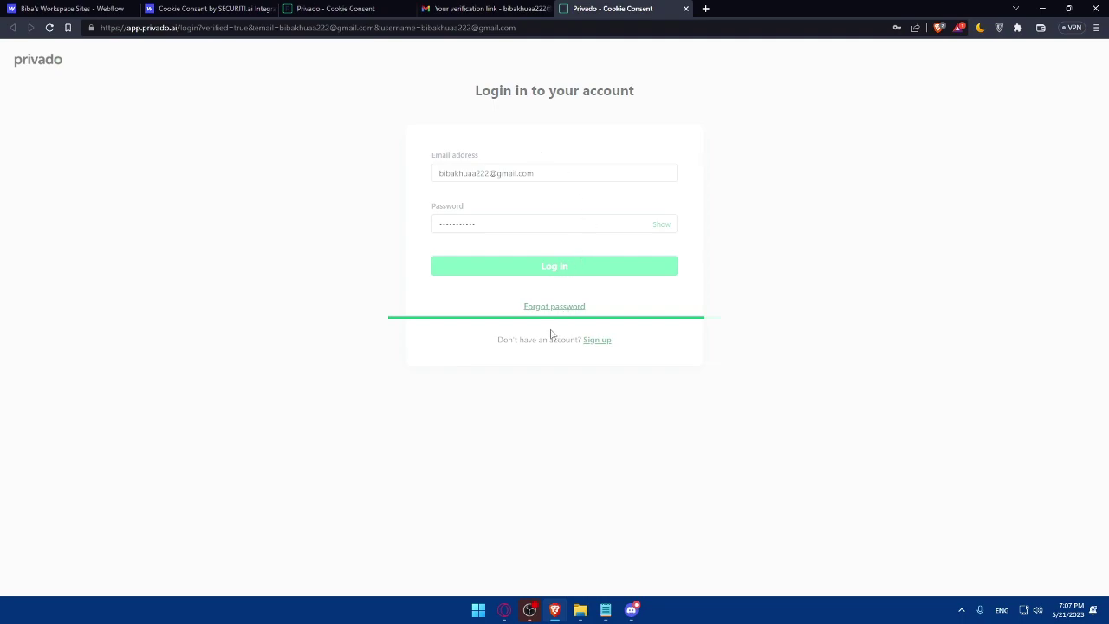
{"action": "left_click", "coordinate": [518, 9]}
{"action": "left_click", "coordinate": [545, 8]}
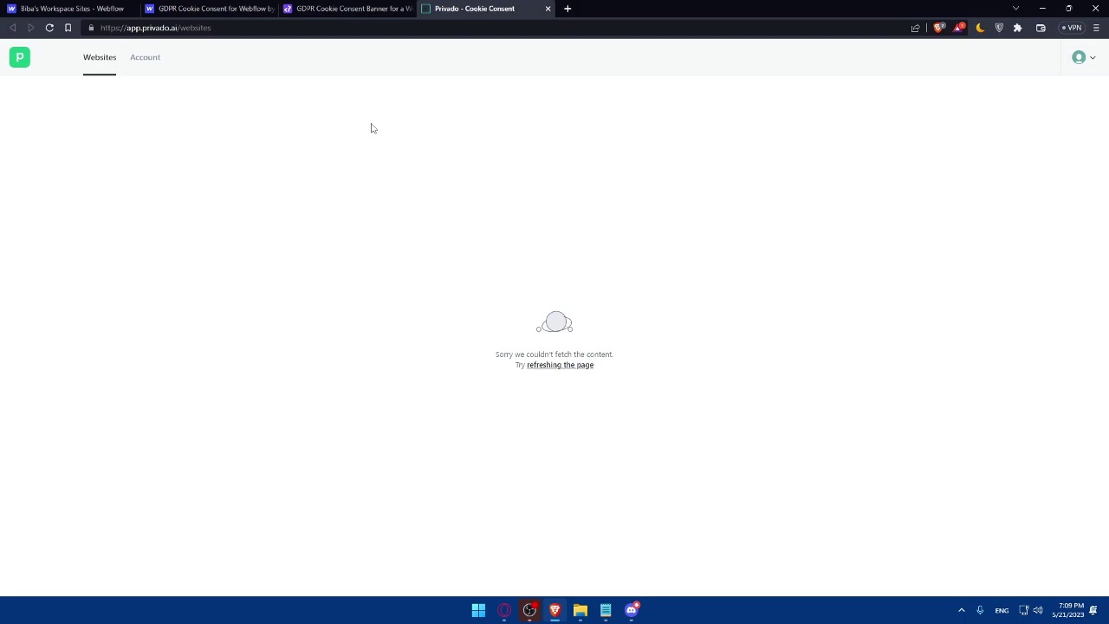
{"action": "left_click", "coordinate": [182, 8]}
{"action": "left_click", "coordinate": [329, 9]}
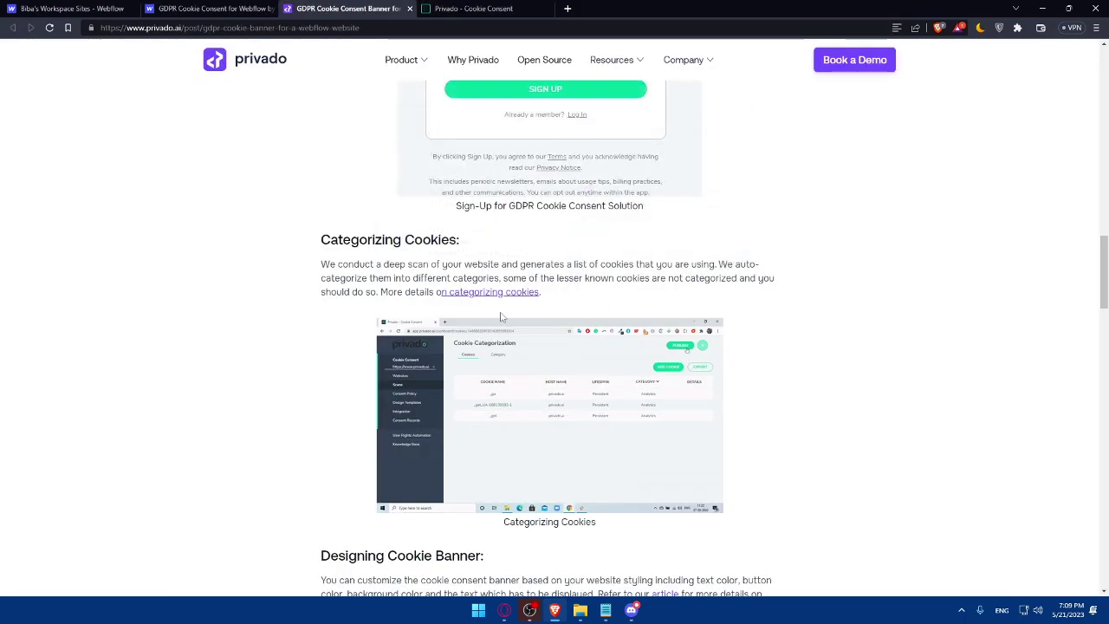
Read the guide's Categorizing Cookies and Designing Cookie Banner sections, then close the Webflow University Privado page
{"action": "scroll", "coordinate": [501, 317], "scroll_direction": "up", "scroll_amount": 4}
{"action": "left_click", "coordinate": [248, 10]}
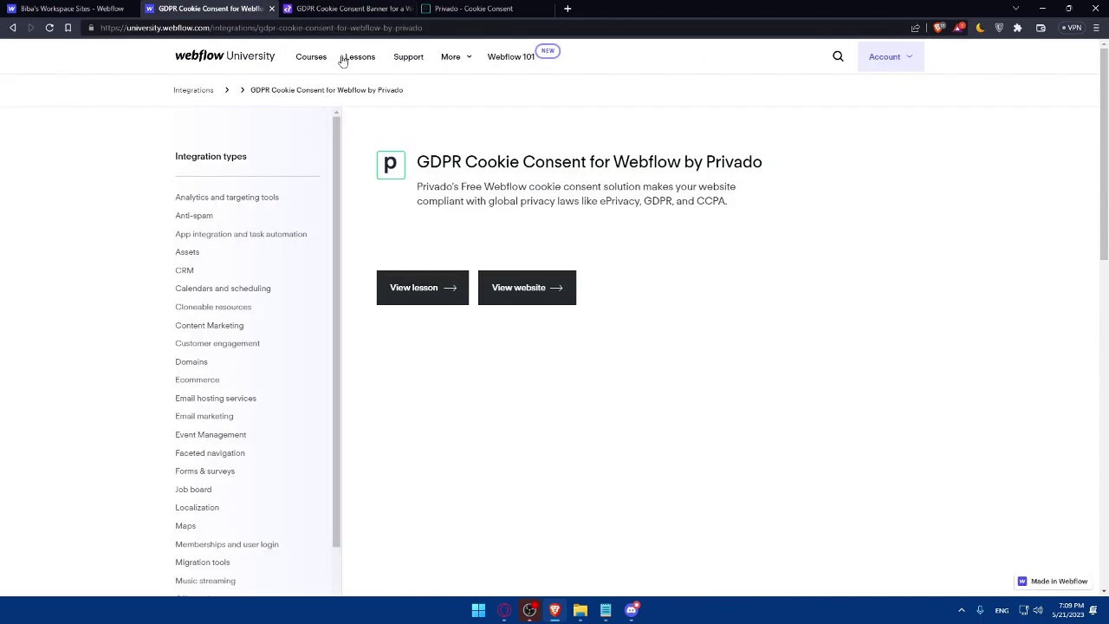
{"action": "left_click", "coordinate": [351, 9]}
{"action": "scroll", "coordinate": [570, 292], "scroll_direction": "down", "scroll_amount": 5}
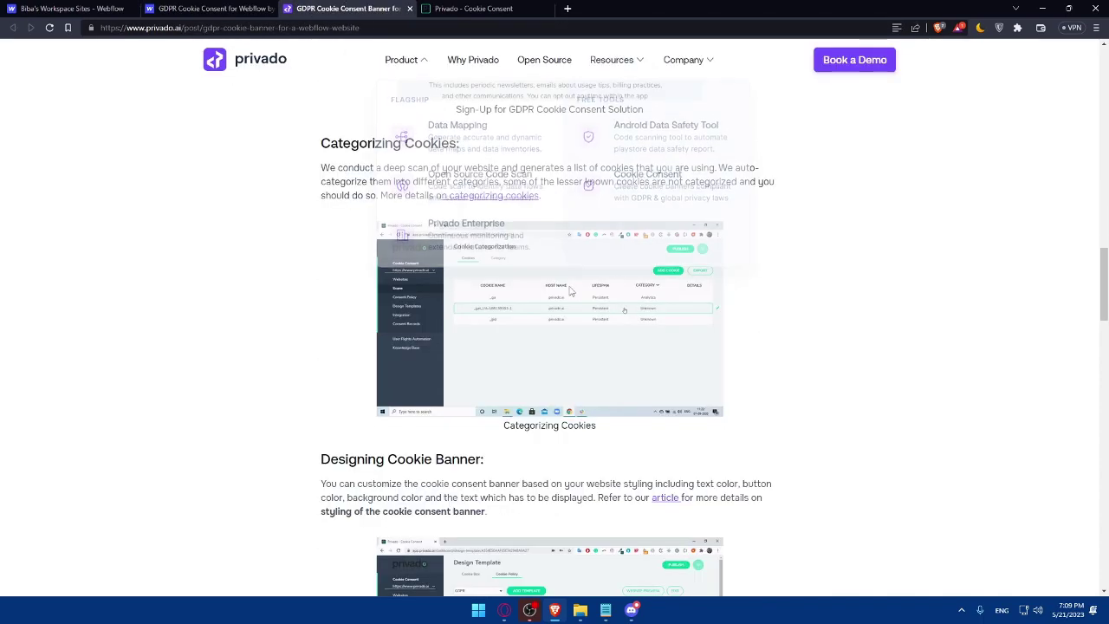
{"action": "scroll", "coordinate": [576, 356], "scroll_direction": "down", "scroll_amount": 1}
{"action": "scroll", "coordinate": [520, 321], "scroll_direction": "up", "scroll_amount": 1}
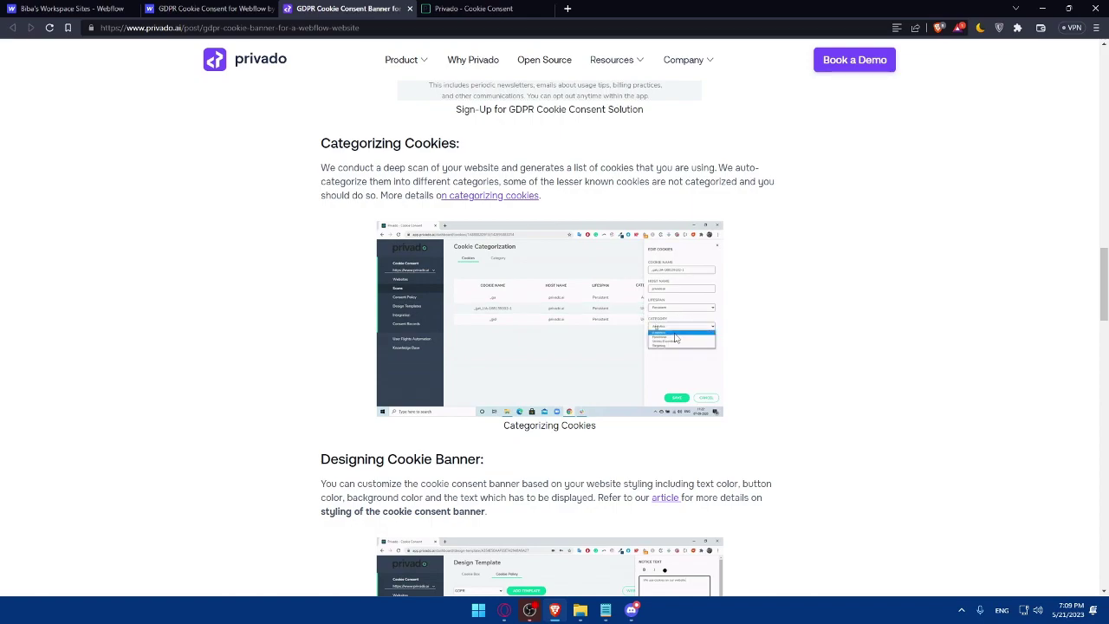
{"action": "scroll", "coordinate": [762, 322], "scroll_direction": "down", "scroll_amount": 1}
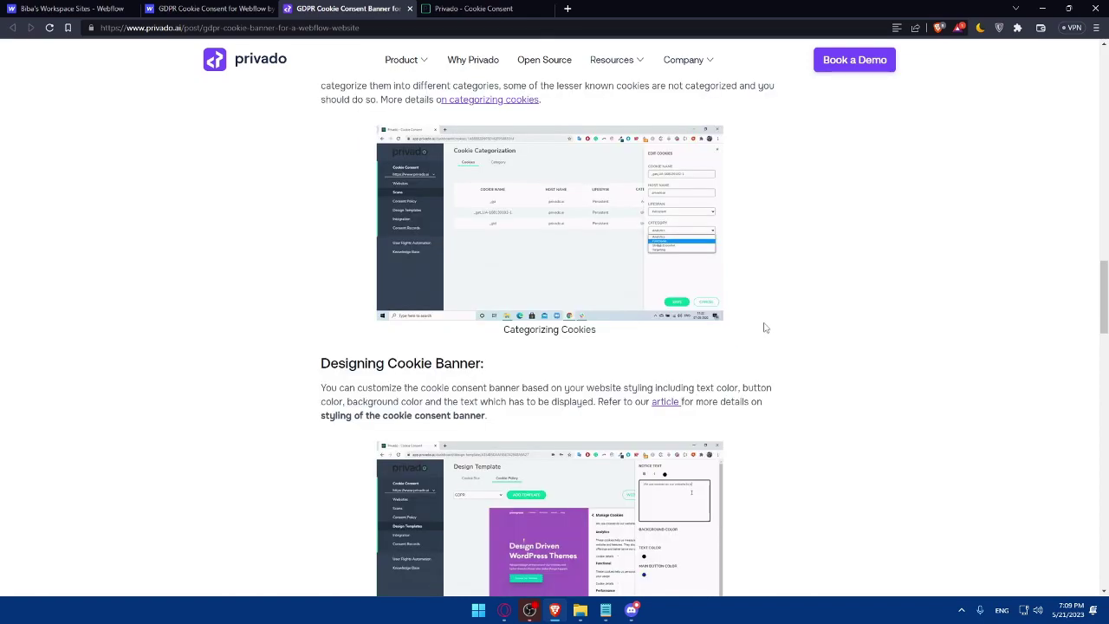
{"action": "left_click", "coordinate": [252, 8]}
{"action": "left_click", "coordinate": [271, 8]}
Close the remaining guide pages, preview the starter site's 'Build your dream store' page in the Designer, then go back
{"action": "left_click", "coordinate": [271, 9]}
{"action": "left_click", "coordinate": [271, 9]}
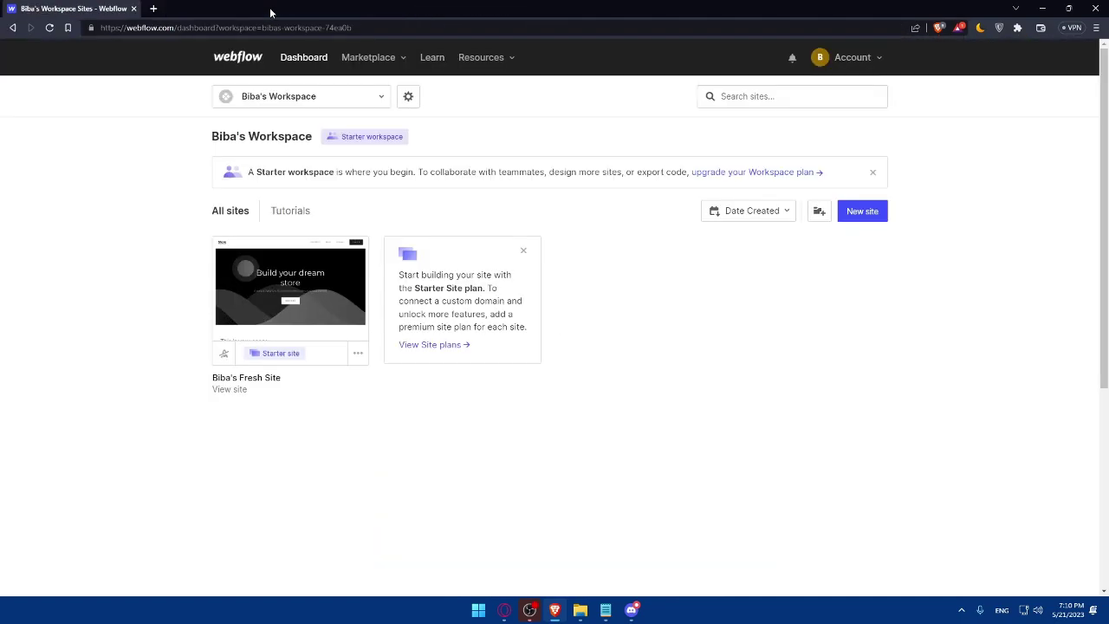
{"action": "left_click", "coordinate": [379, 96]}
{"action": "left_click", "coordinate": [383, 289]}
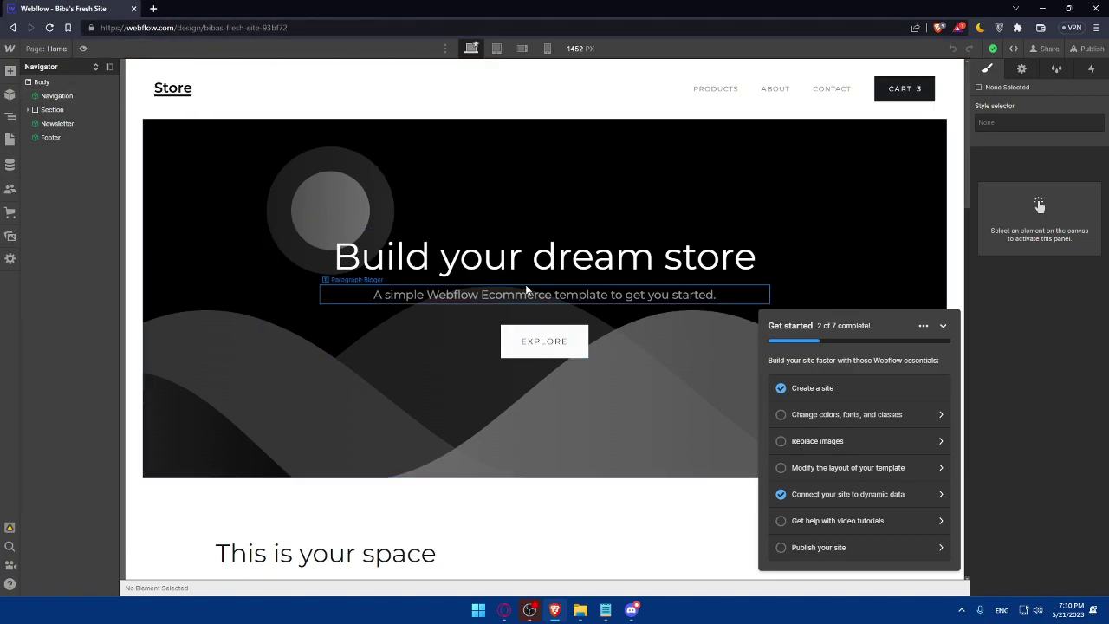
{"action": "scroll", "coordinate": [602, 256], "scroll_direction": "down", "scroll_amount": 15}
{"action": "scroll", "coordinate": [671, 300], "scroll_direction": "up", "scroll_amount": 15}
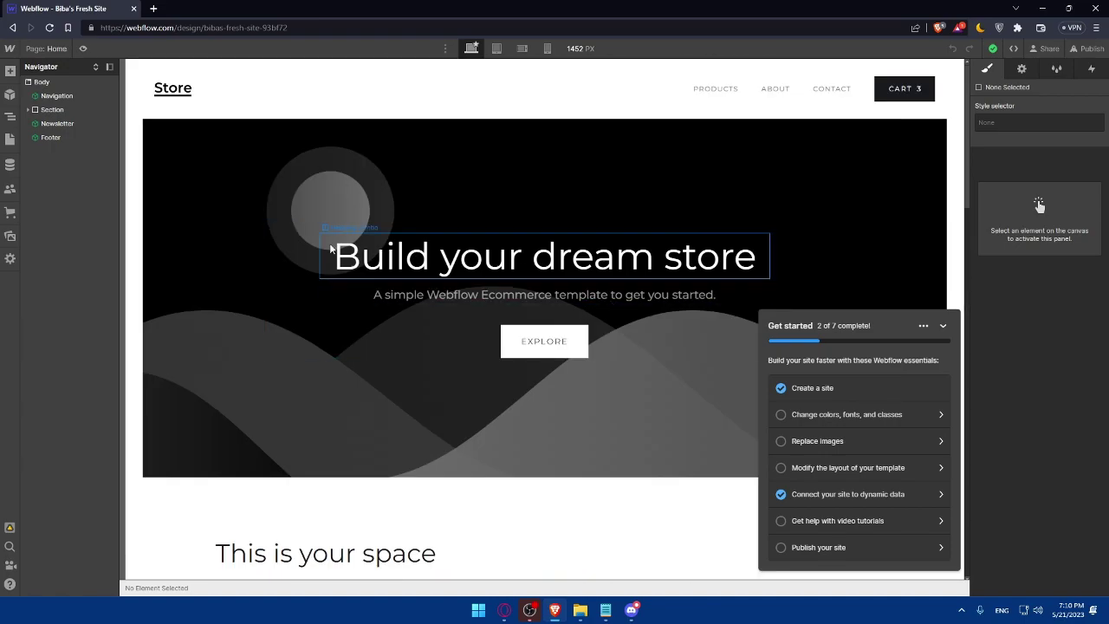
{"action": "key", "text": "alt+Left"}
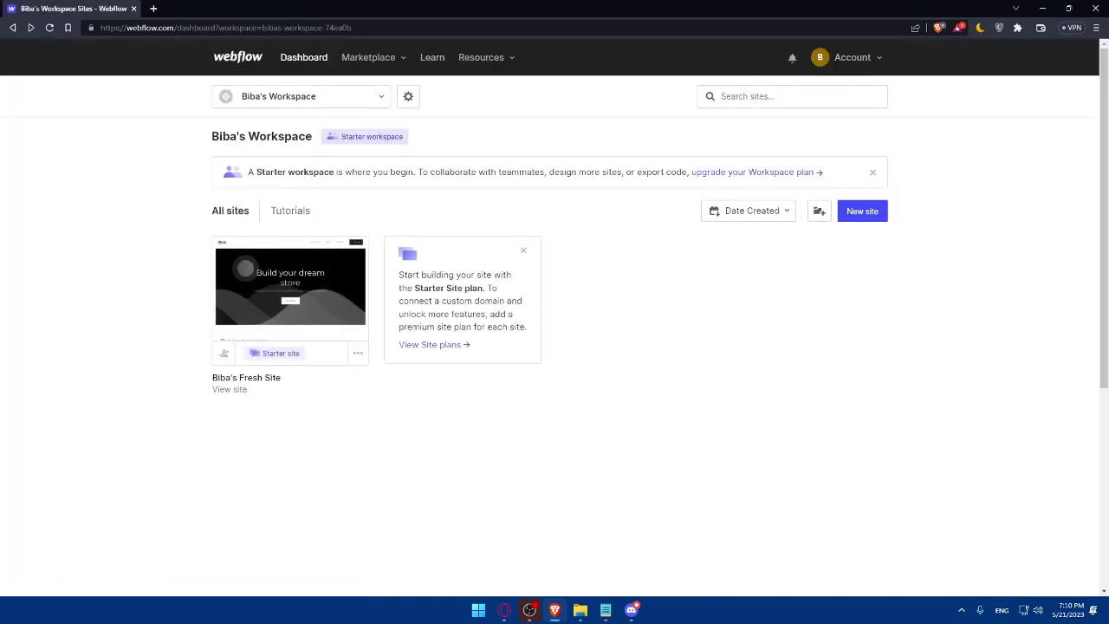
Search the web for 'termsfeed', open termsfeed.com and go to its Sign Up page
{"action": "left_click", "coordinate": [153, 9]}
{"action": "type", "text": "terms"}
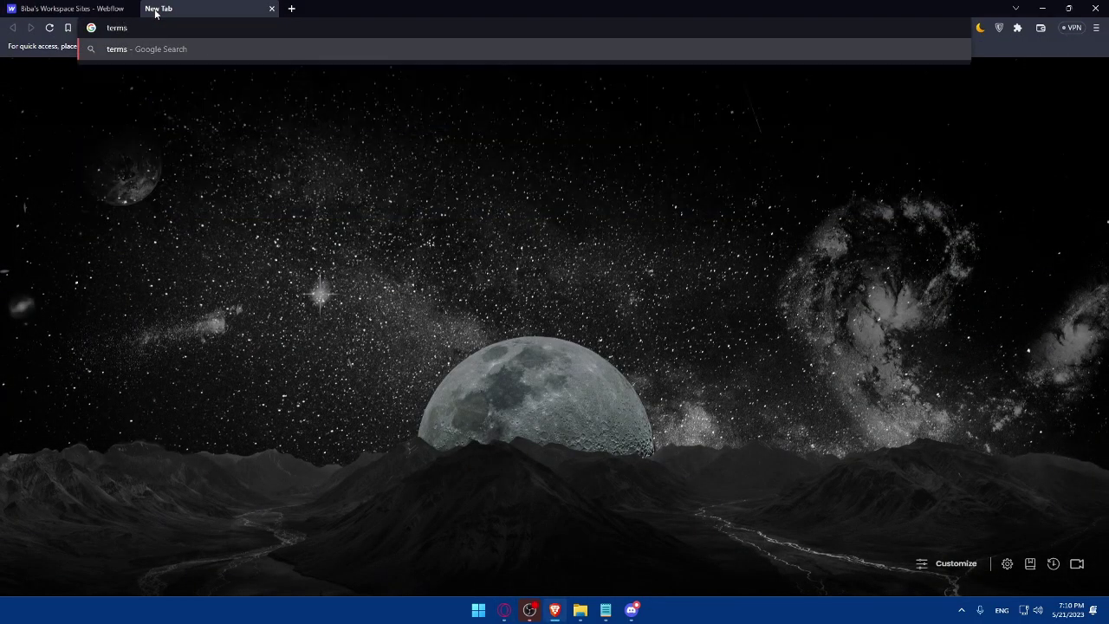
{"action": "type", "text": "feed"}
{"action": "key", "text": "Return"}
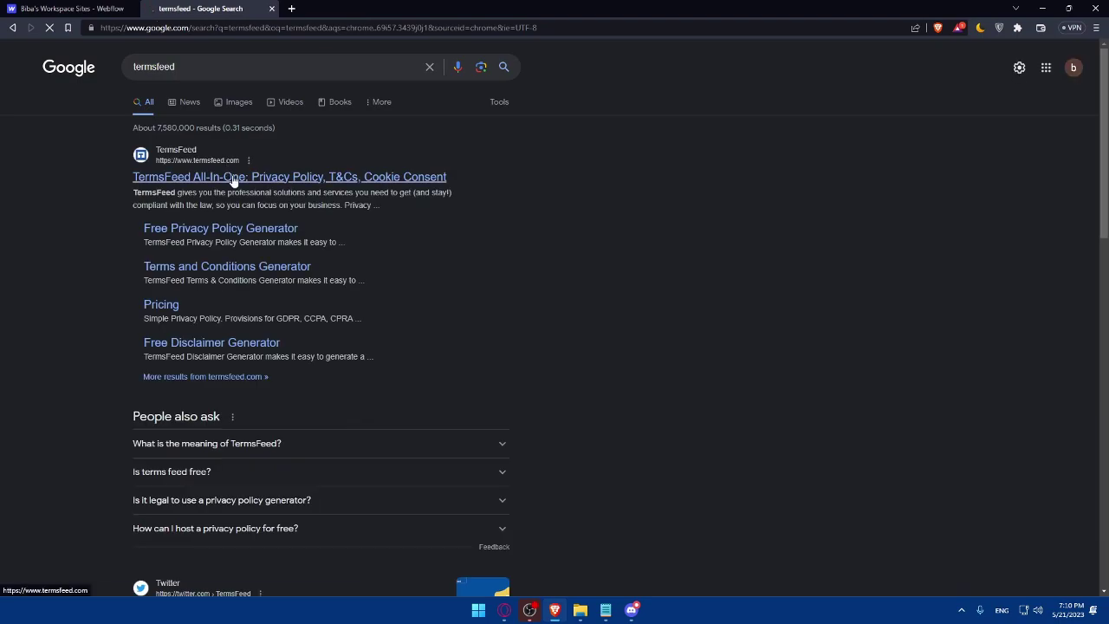
{"action": "left_click", "coordinate": [232, 178]}
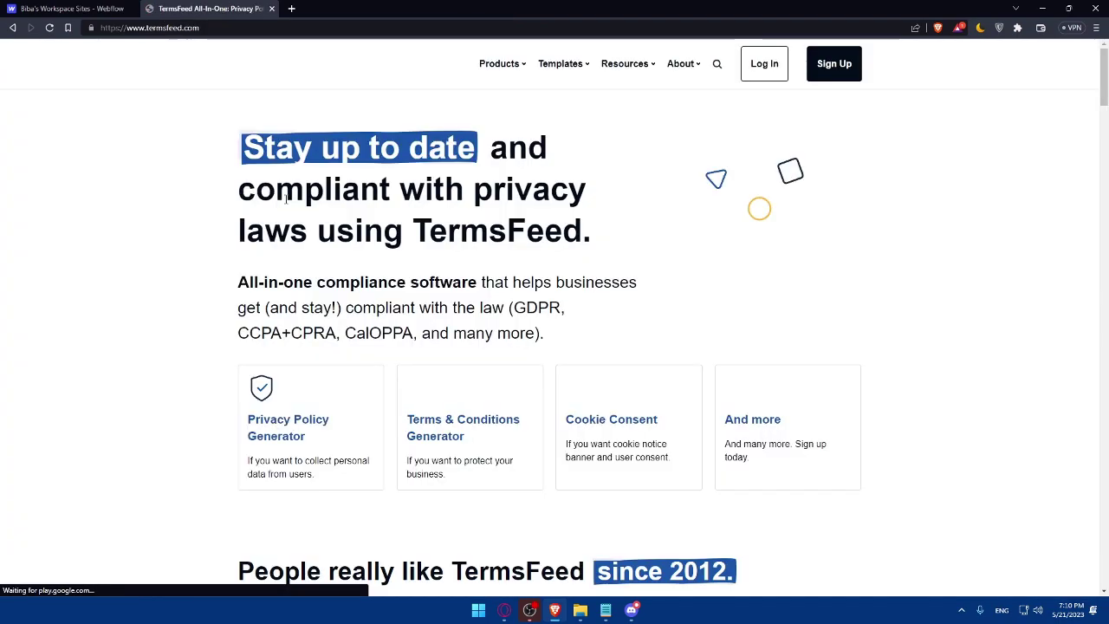
{"action": "left_click", "coordinate": [832, 64]}
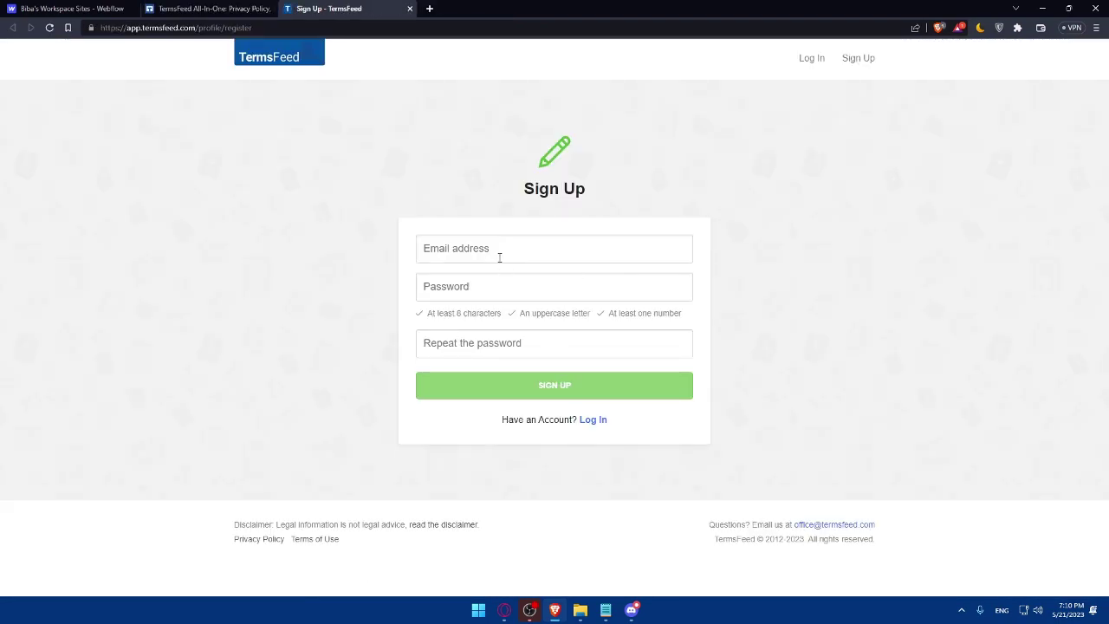
Register with a Gmail address and password, submit the sign-up, and save the login in the browser
{"action": "left_click", "coordinate": [499, 257]}
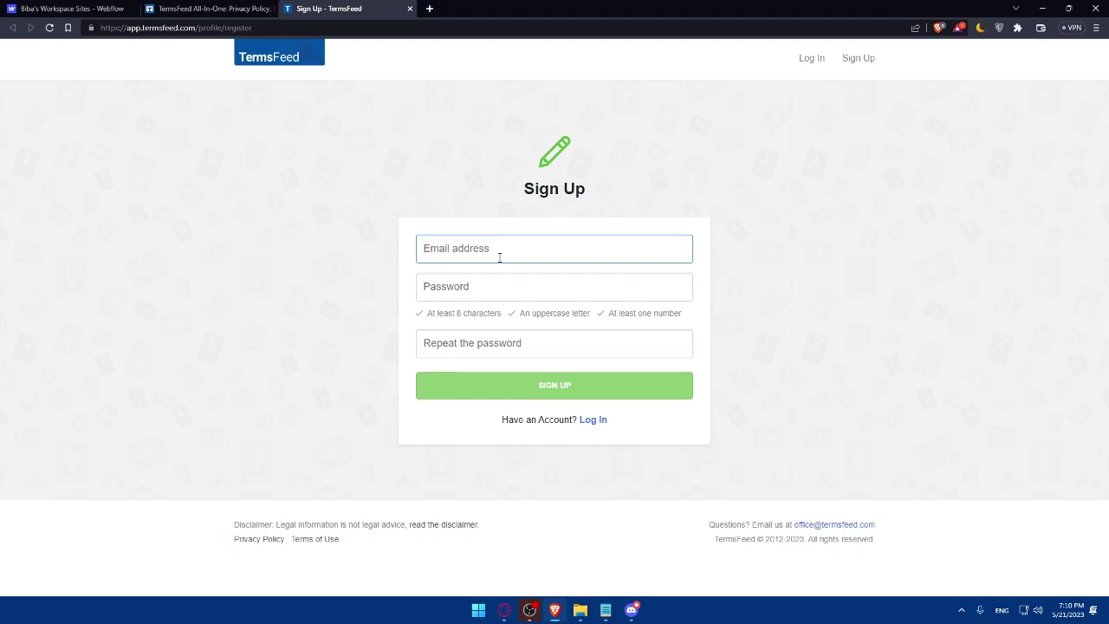
{"action": "left_click", "coordinate": [260, 224]}
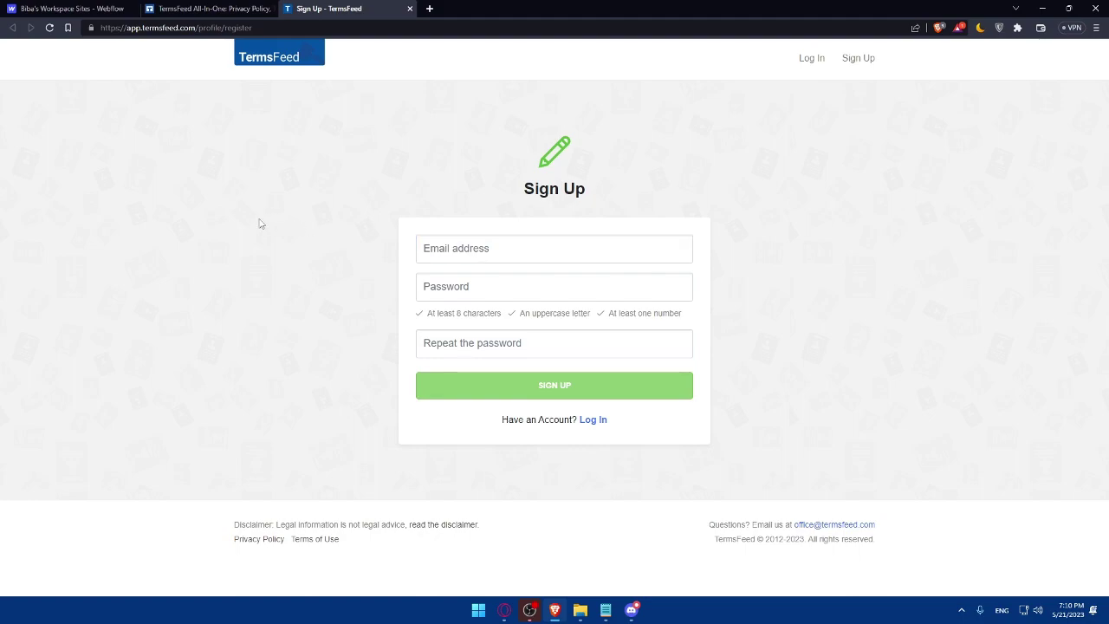
{"action": "type", "text": "Bib"}
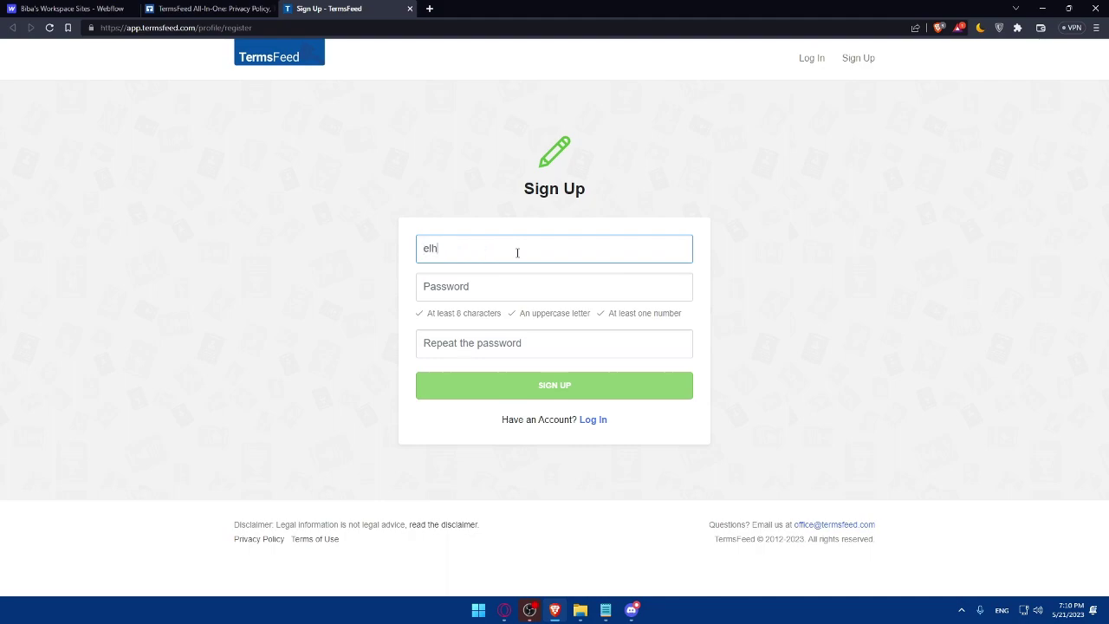
{"action": "key", "text": "BackSpace"}
{"action": "key", "text": "BackSpace"}
{"action": "key", "text": "BackSpace"}
{"action": "left_click", "coordinate": [512, 275]}
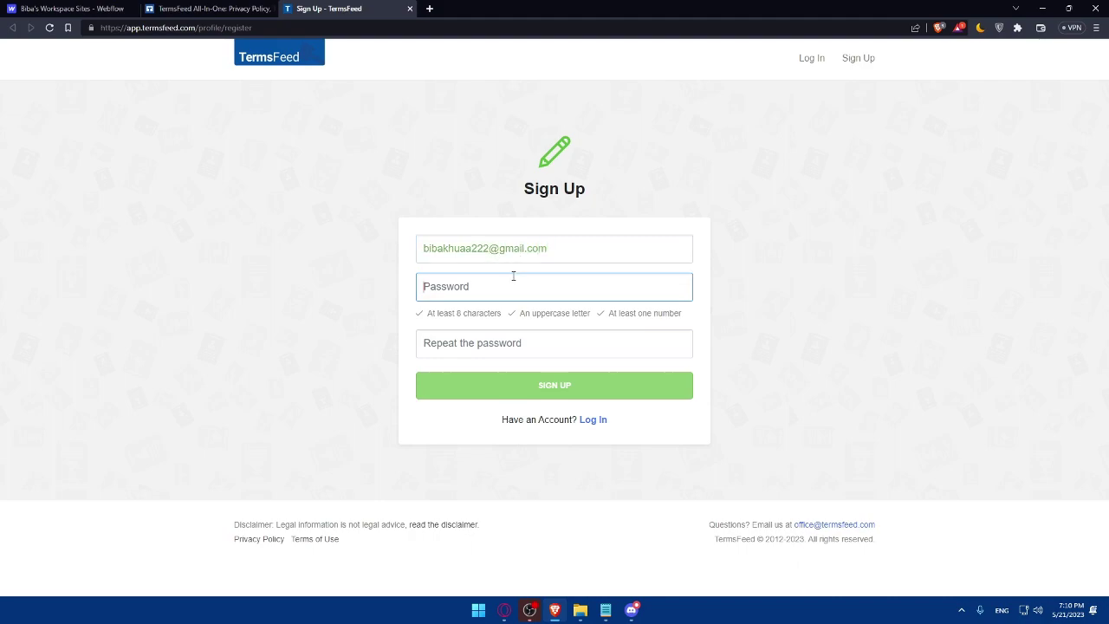
{"action": "type", "text": "••••••••••"}
{"action": "left_click", "coordinate": [506, 343]}
{"action": "type", "text": "••••••••••"}
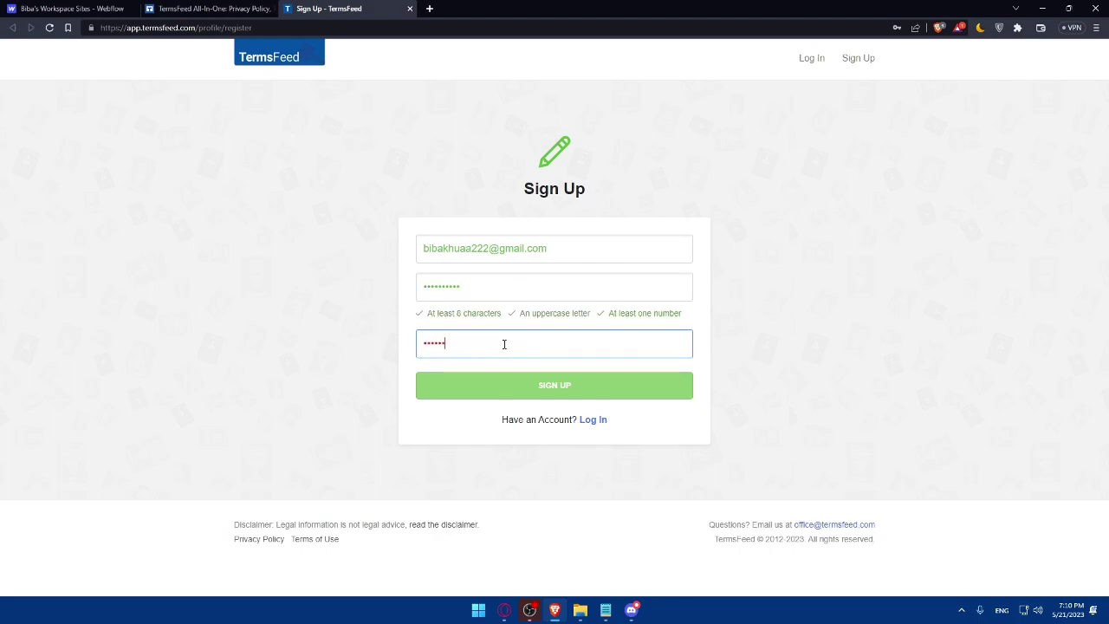
{"action": "left_click", "coordinate": [504, 385]}
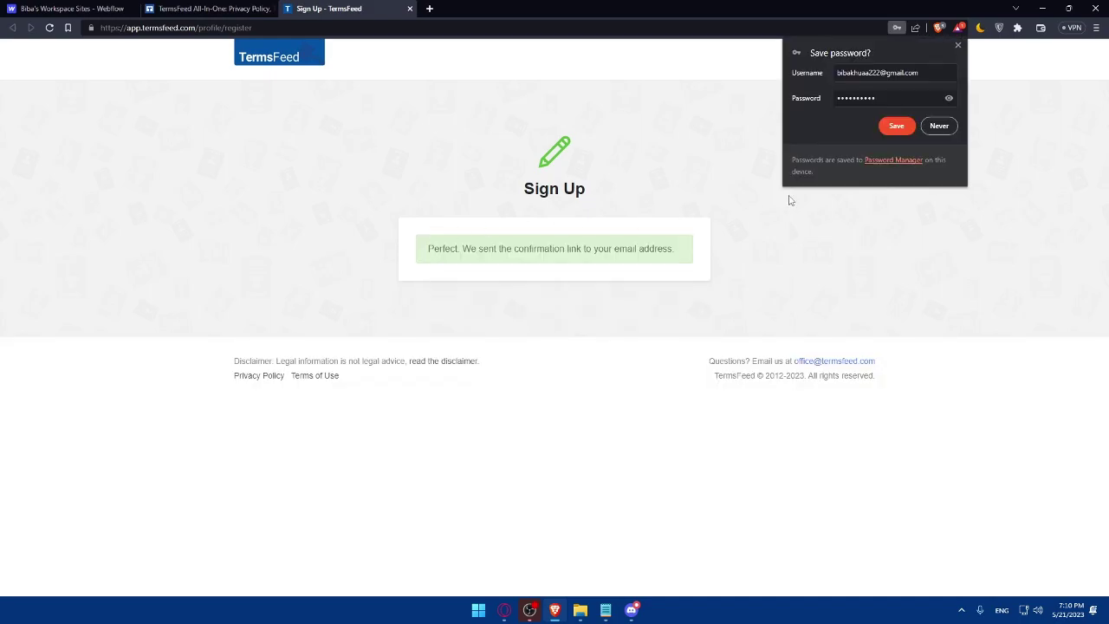
{"action": "left_click", "coordinate": [887, 127]}
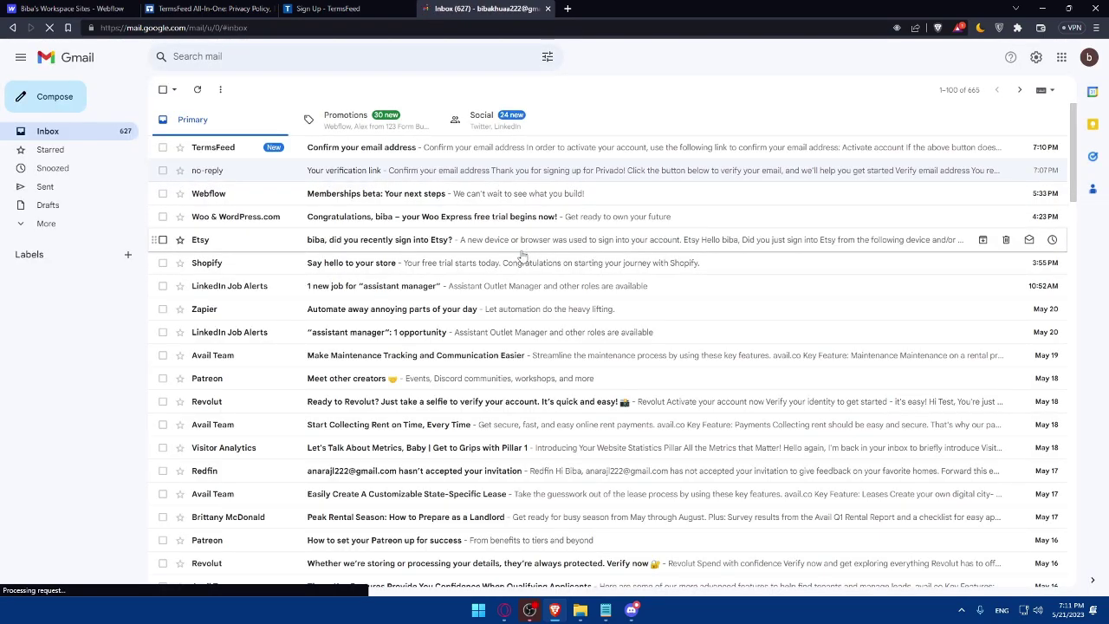
Activate the account from TermsFeed's 'Confirm your email address' email, then close the Gmail and old sign-up tabs
{"action": "left_click", "coordinate": [368, 158]}
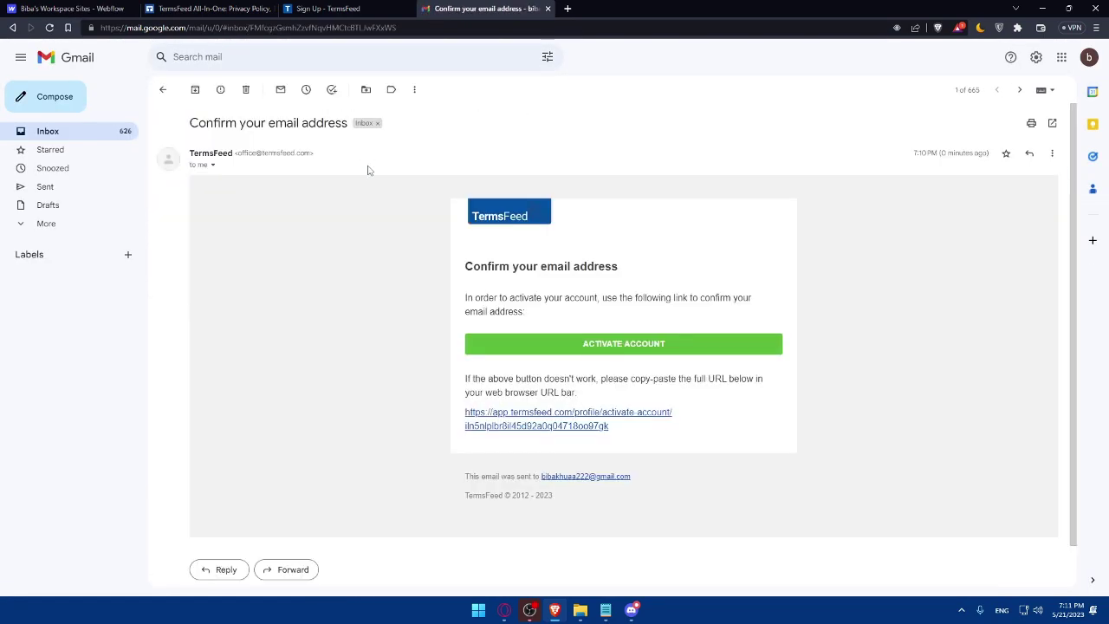
{"action": "left_click", "coordinate": [589, 341]}
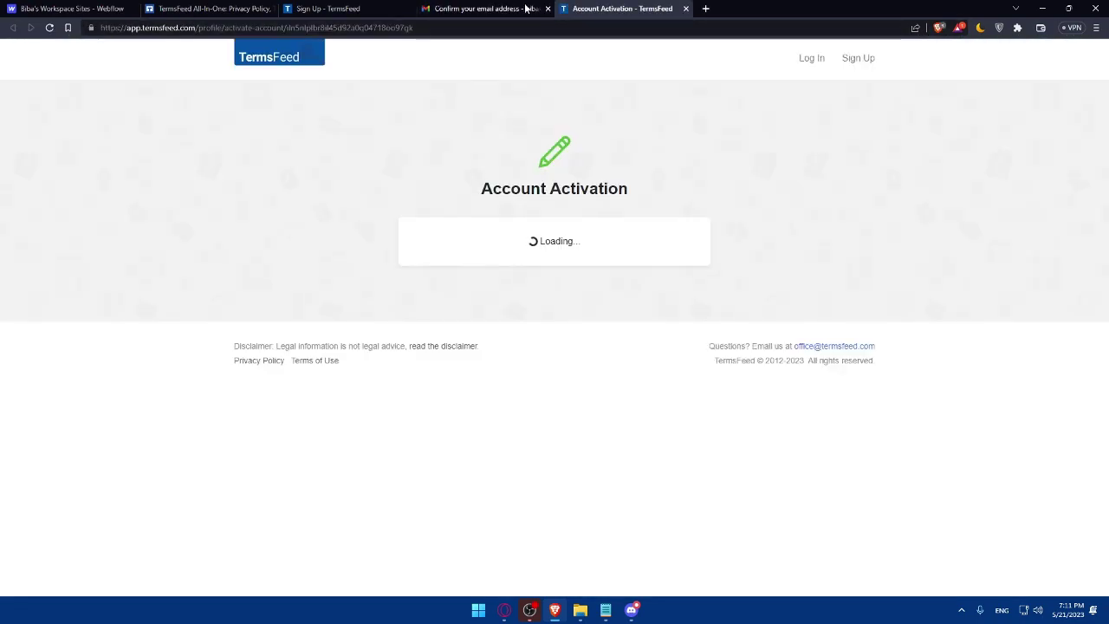
{"action": "left_click", "coordinate": [548, 8]}
{"action": "left_click", "coordinate": [400, 8]}
{"action": "left_click", "coordinate": [409, 8]}
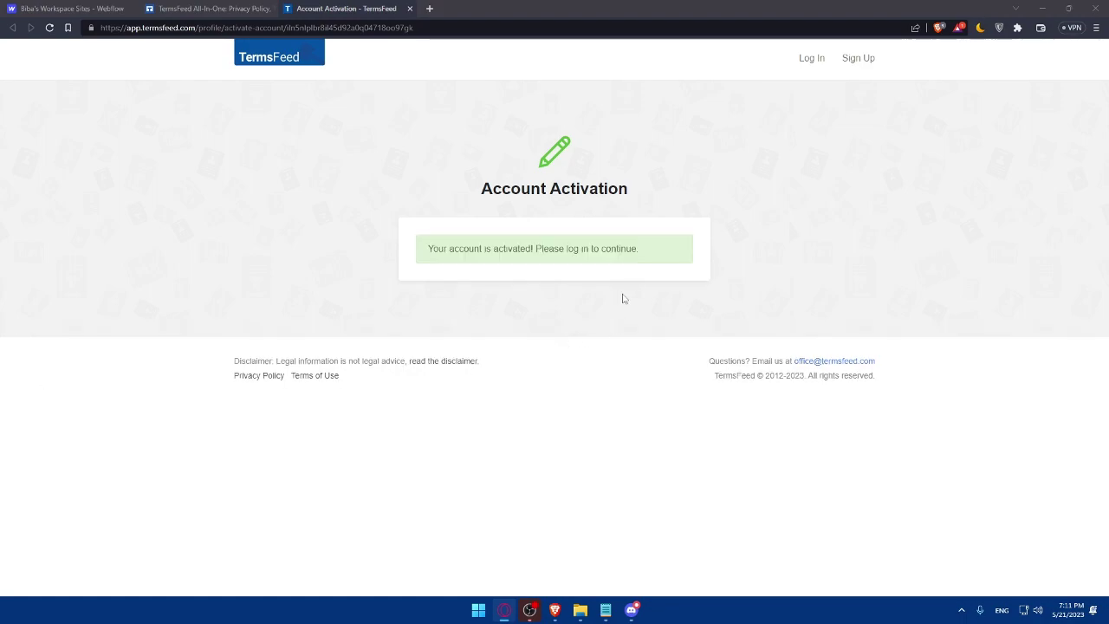
Log in to TermsFeed using the saved login details, with Remember me ticked
{"action": "left_click", "coordinate": [812, 61]}
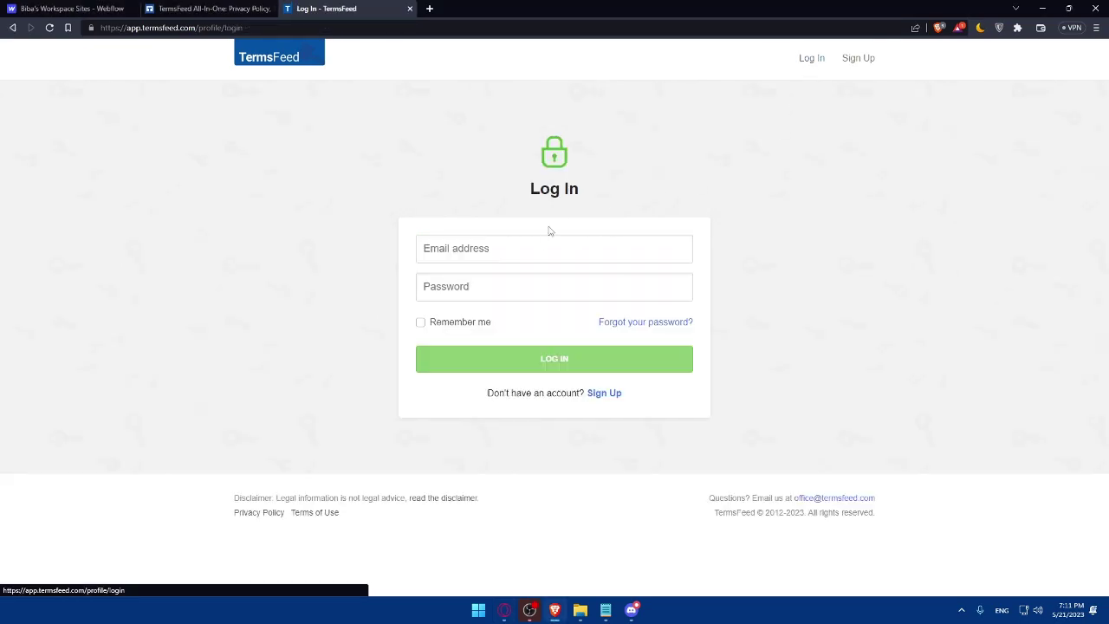
{"action": "left_click", "coordinate": [536, 249]}
{"action": "type", "text": "bib"}
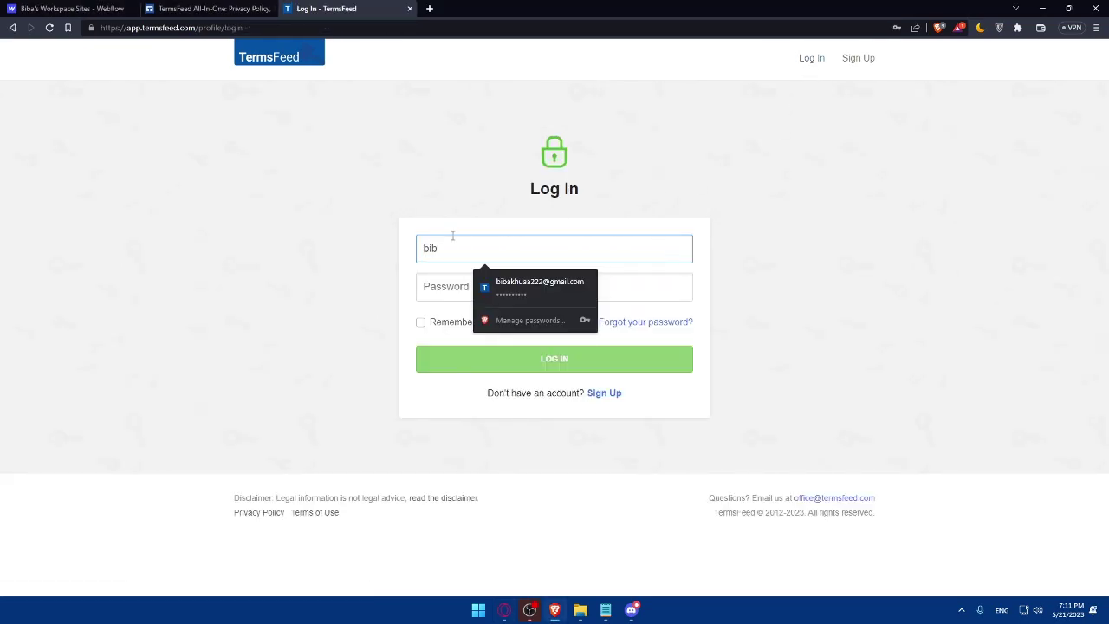
{"action": "left_click", "coordinate": [476, 287]}
{"action": "left_click", "coordinate": [421, 321]}
{"action": "left_click", "coordinate": [470, 364]}
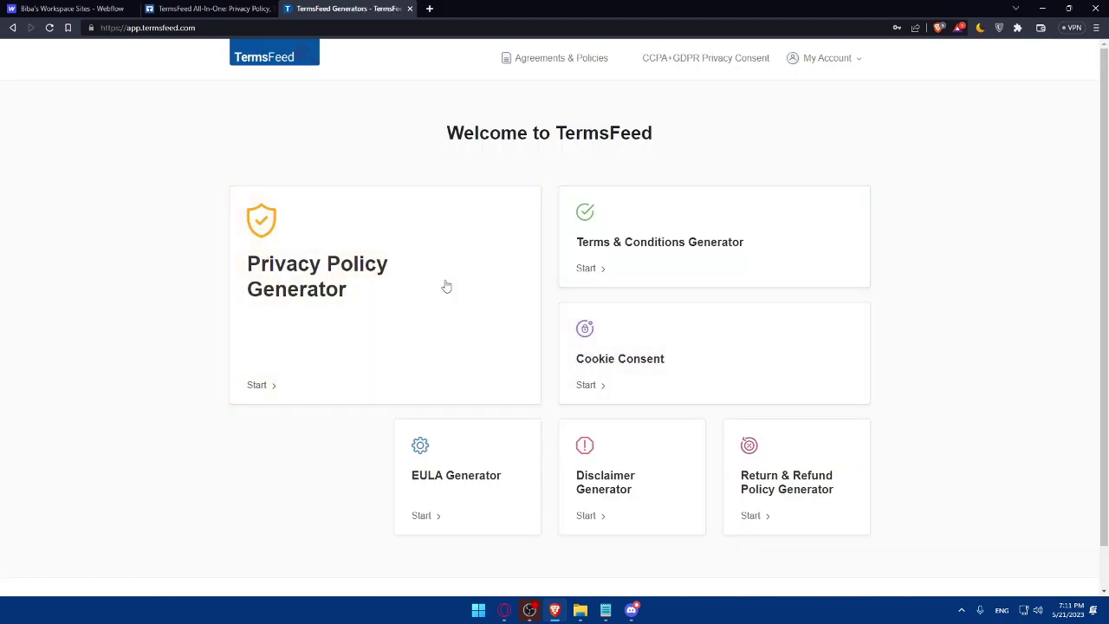
Start the Cookie Consent (CCPA+GDPR Privacy Consent) wizard at its website name field, then return to the home page
{"action": "left_click", "coordinate": [704, 352]}
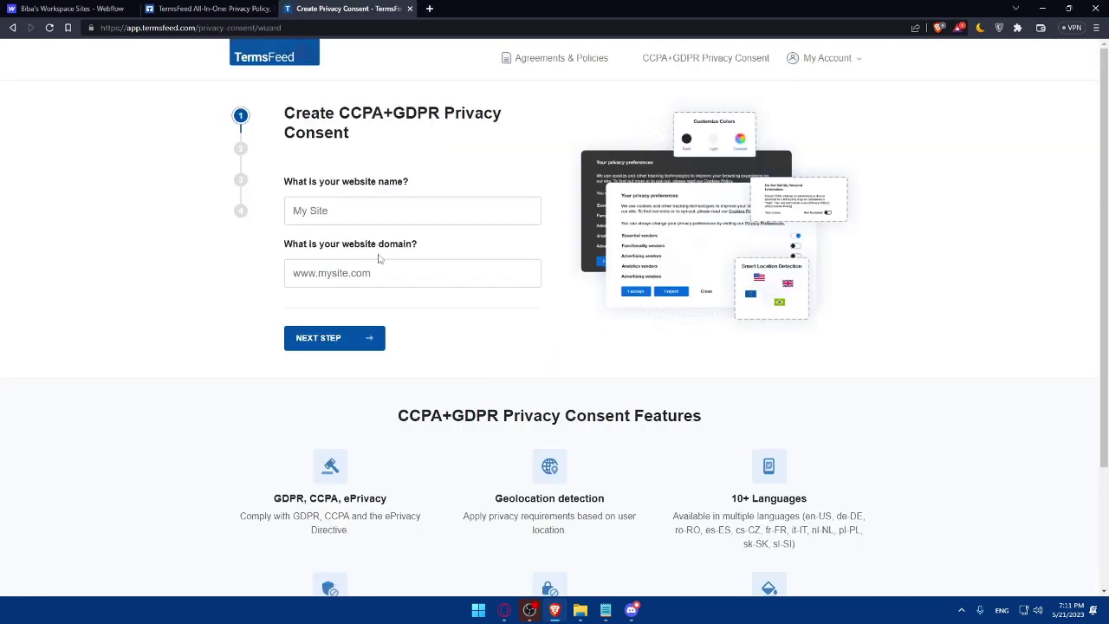
{"action": "left_click", "coordinate": [378, 209]}
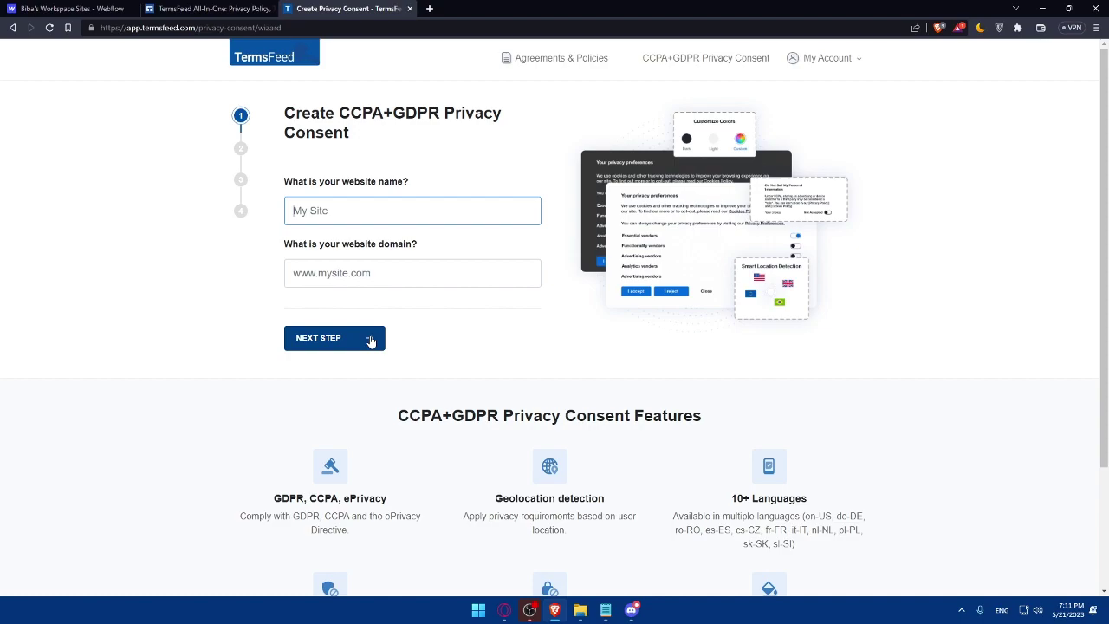
{"action": "left_click", "coordinate": [218, 9]}
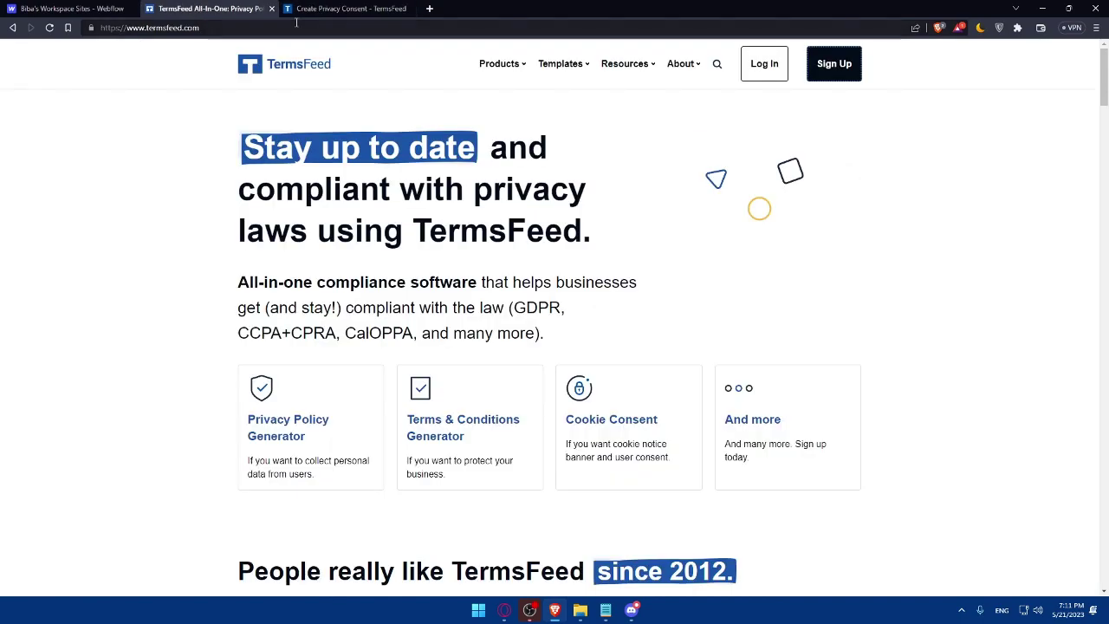
Close the TermsFeed home and privacy consent setup tabs
{"action": "left_click", "coordinate": [320, 9]}
{"action": "left_click", "coordinate": [216, 9]}
{"action": "left_click", "coordinate": [270, 8]}
{"action": "left_click", "coordinate": [270, 8]}
Check the site's Custom code settings and view the Standard, Plus and Advanced site plans
{"action": "left_click", "coordinate": [358, 352]}
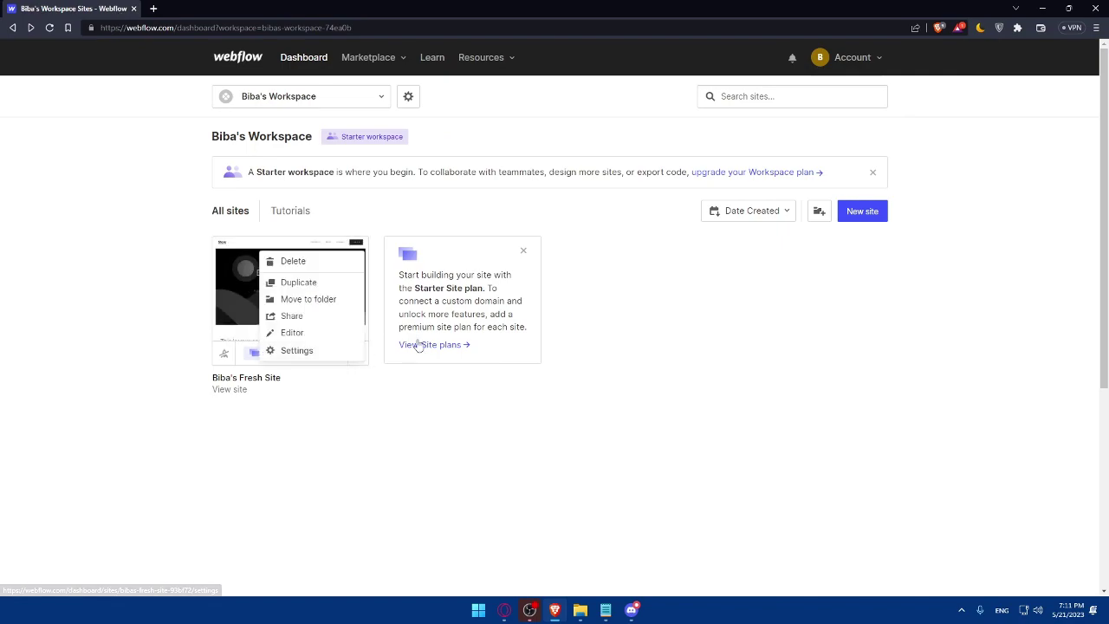
{"action": "left_click", "coordinate": [295, 351]}
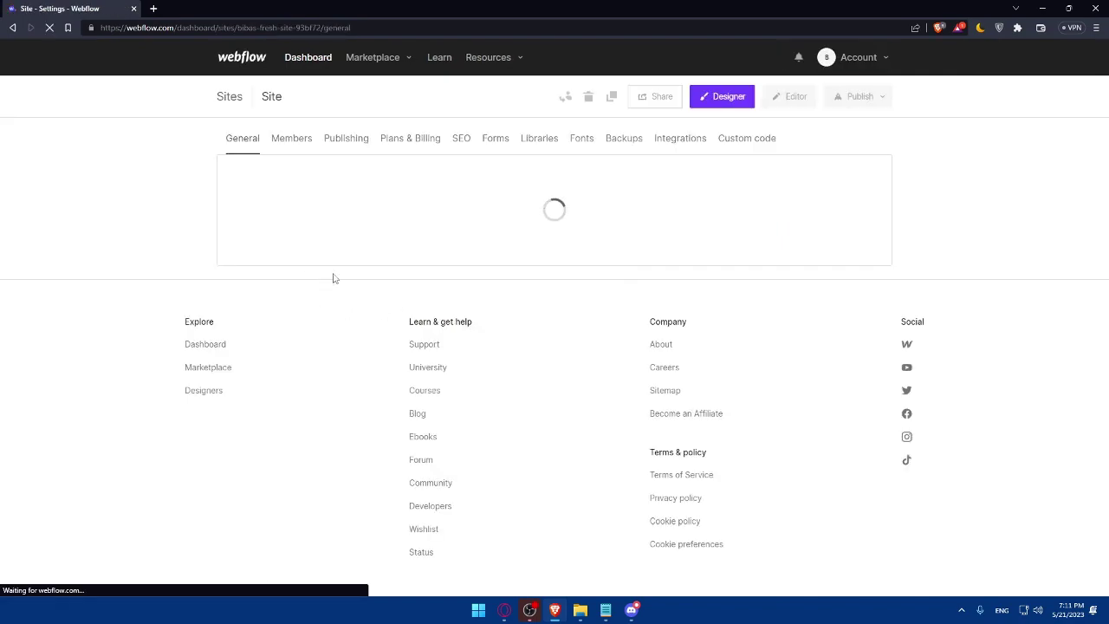
{"action": "left_click", "coordinate": [747, 138]}
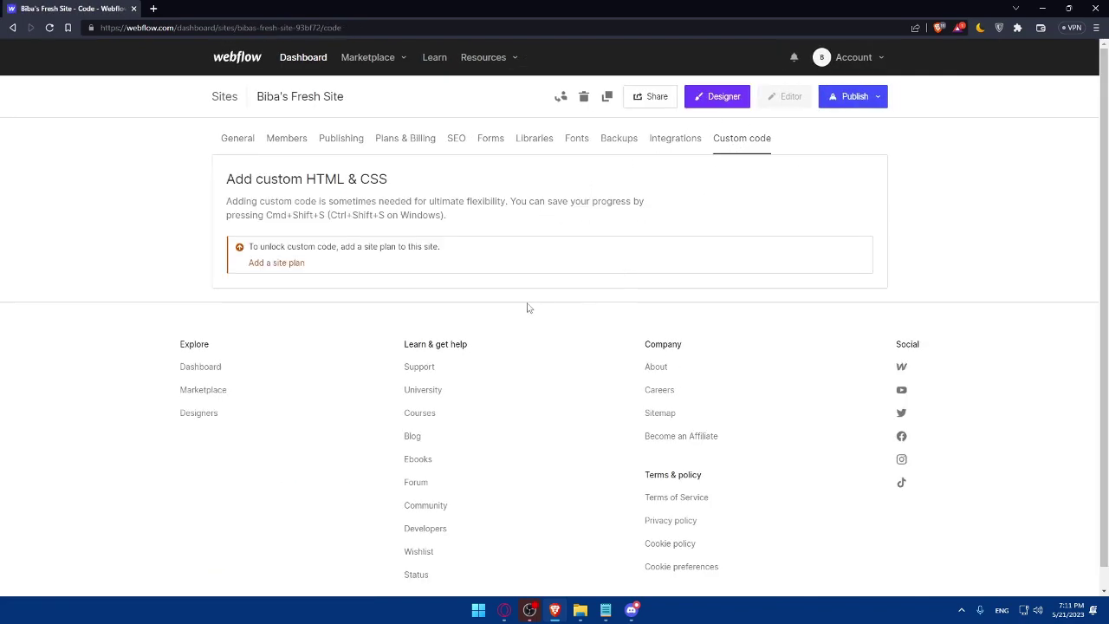
{"action": "left_click", "coordinate": [277, 262]}
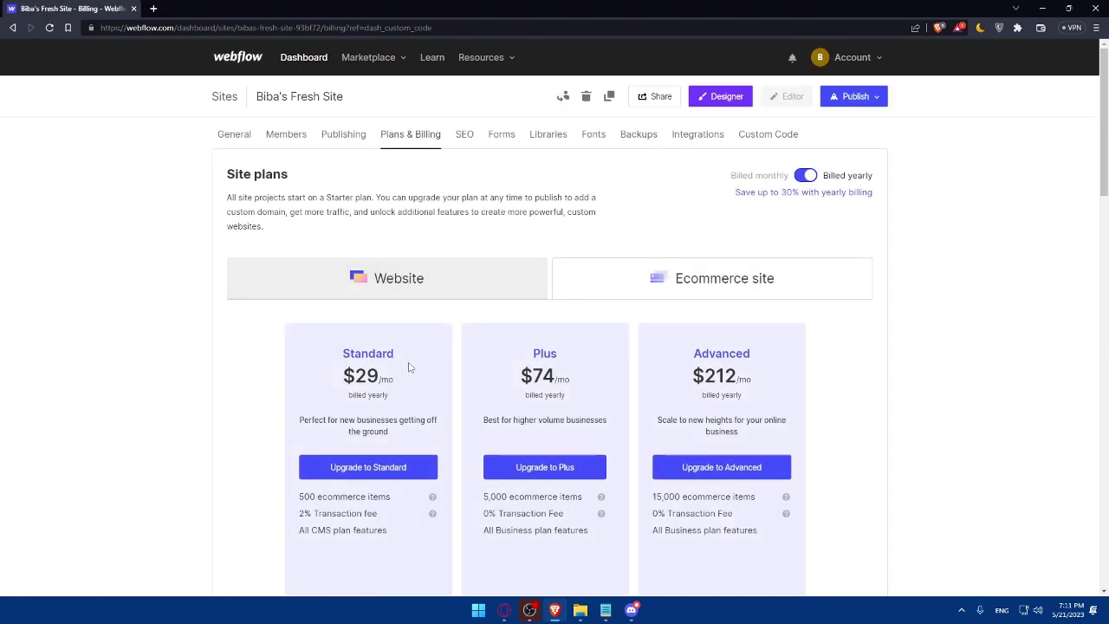
{"action": "scroll", "coordinate": [403, 390], "scroll_direction": "down", "scroll_amount": 1}
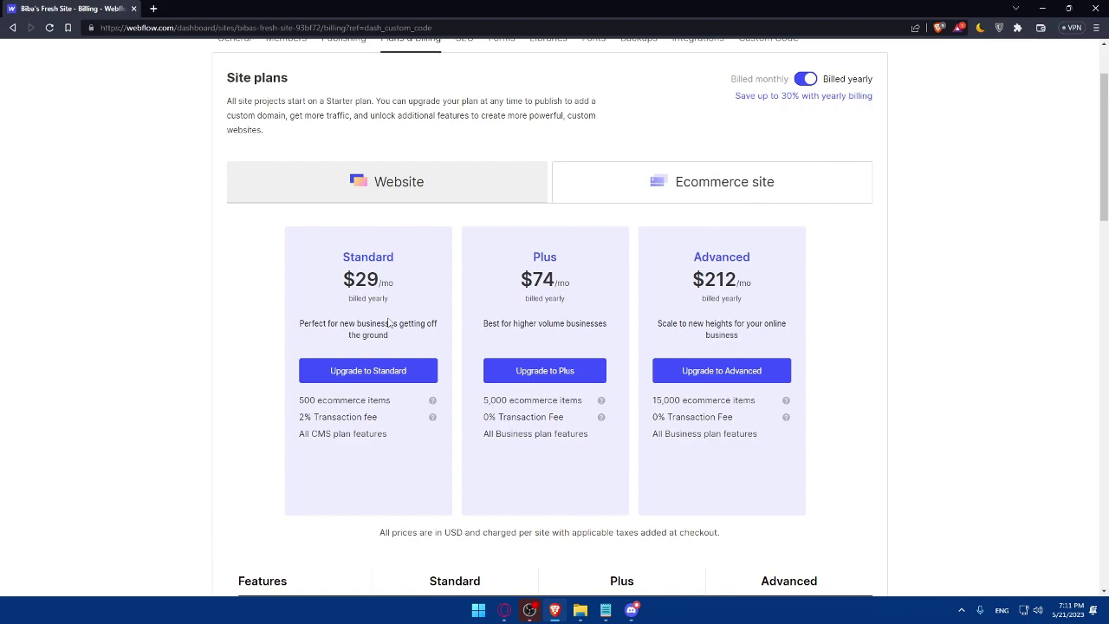
{"action": "scroll", "coordinate": [695, 298], "scroll_direction": "up", "scroll_amount": 1}
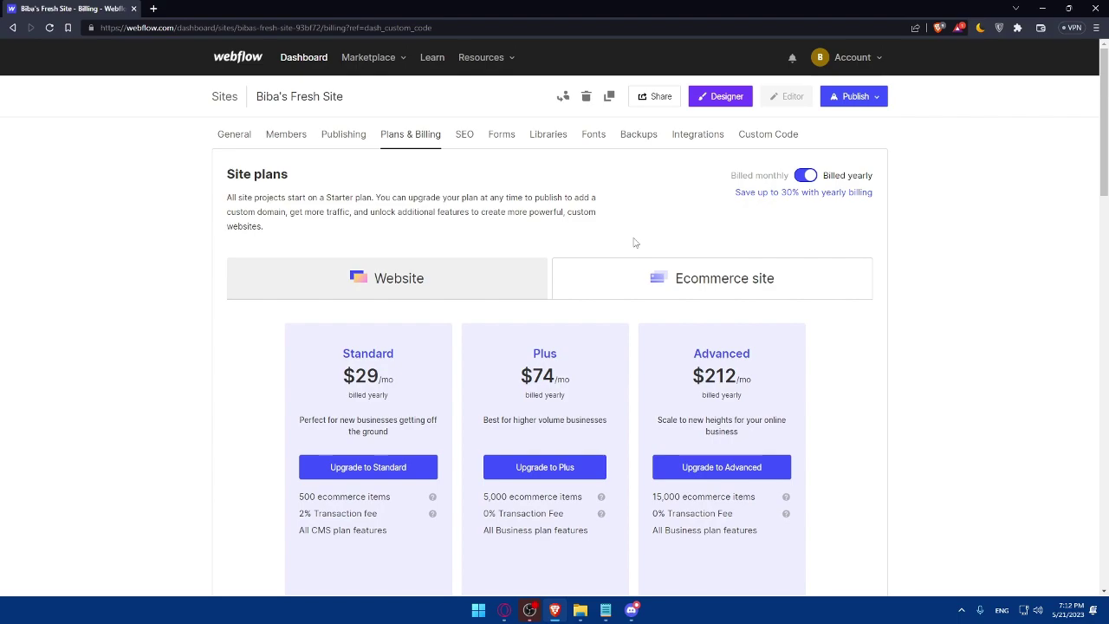
{"action": "key", "text": "alt+Tab"}
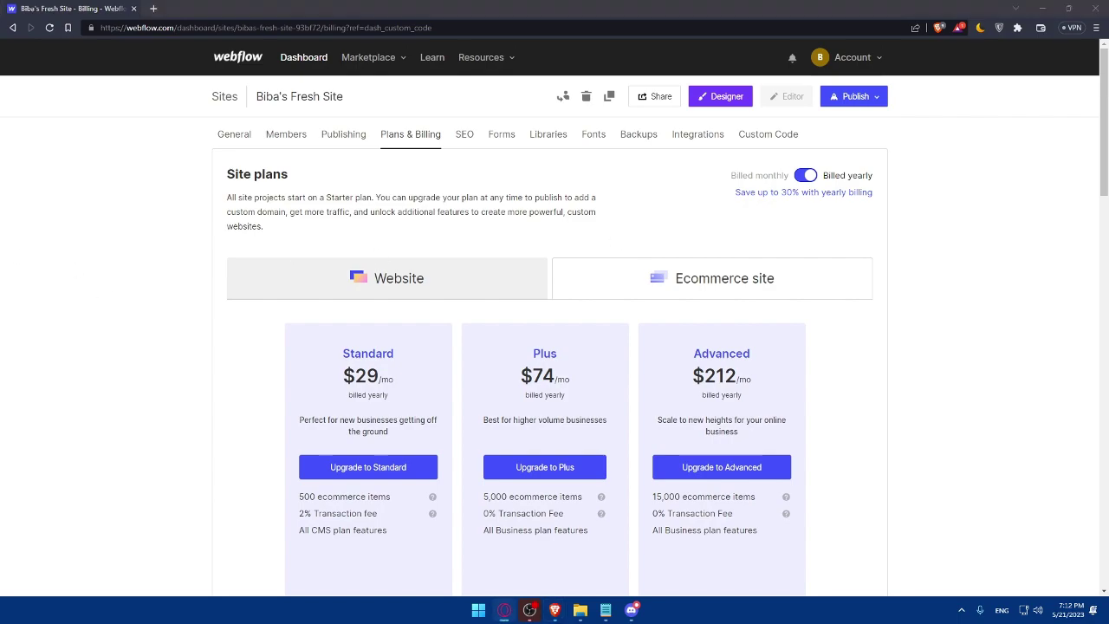